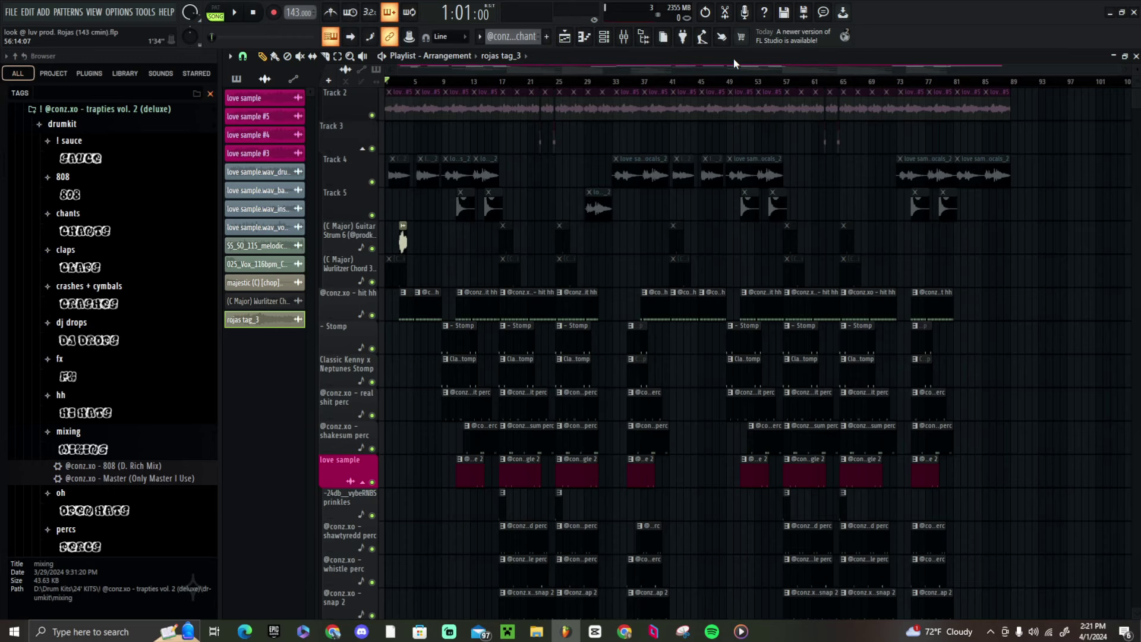
# - Solo Track 1 to play the consolidated sample from the start and from about bar 13, and unsolo it when done
pyautogui.scroll(1, 699, 197)
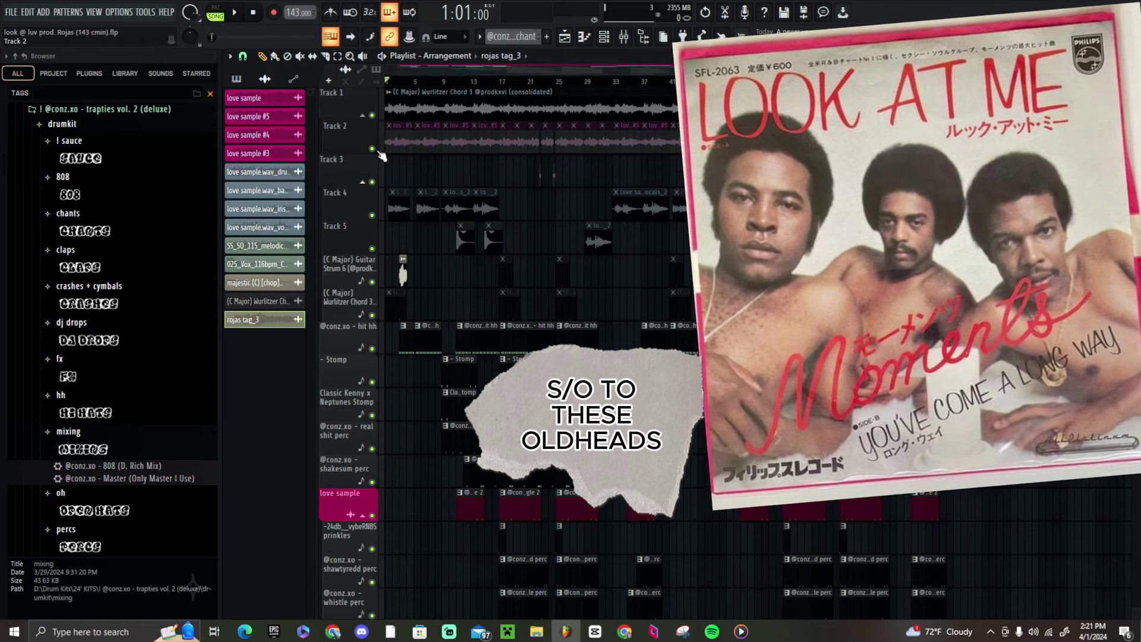
pyautogui.rightClick(373, 116)
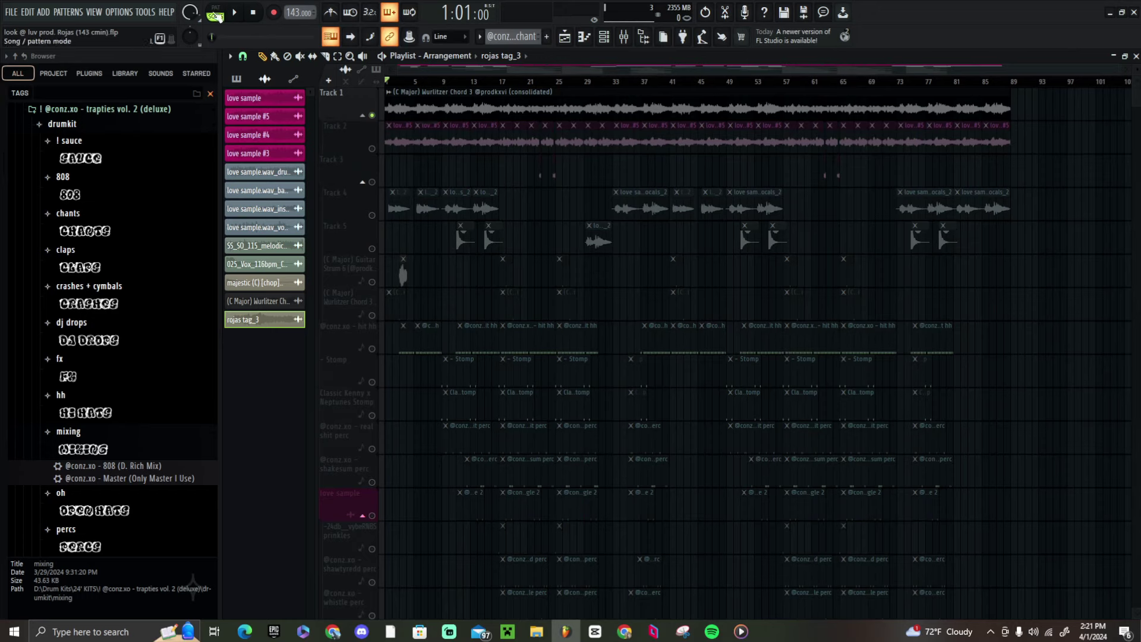
pyautogui.press('space')
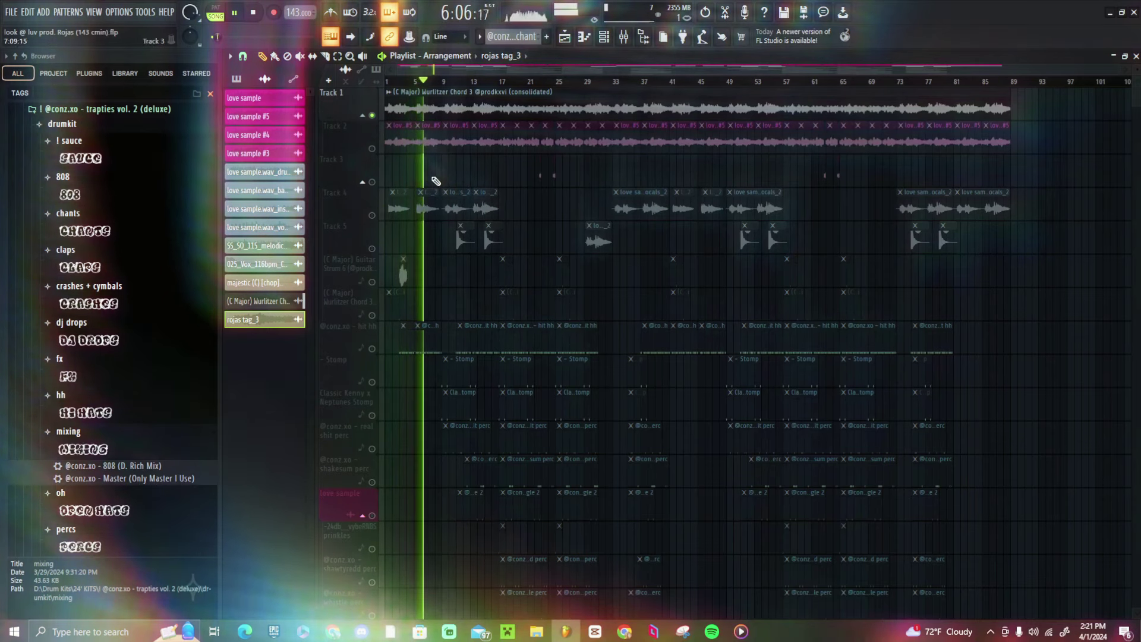
pyautogui.click(473, 83)
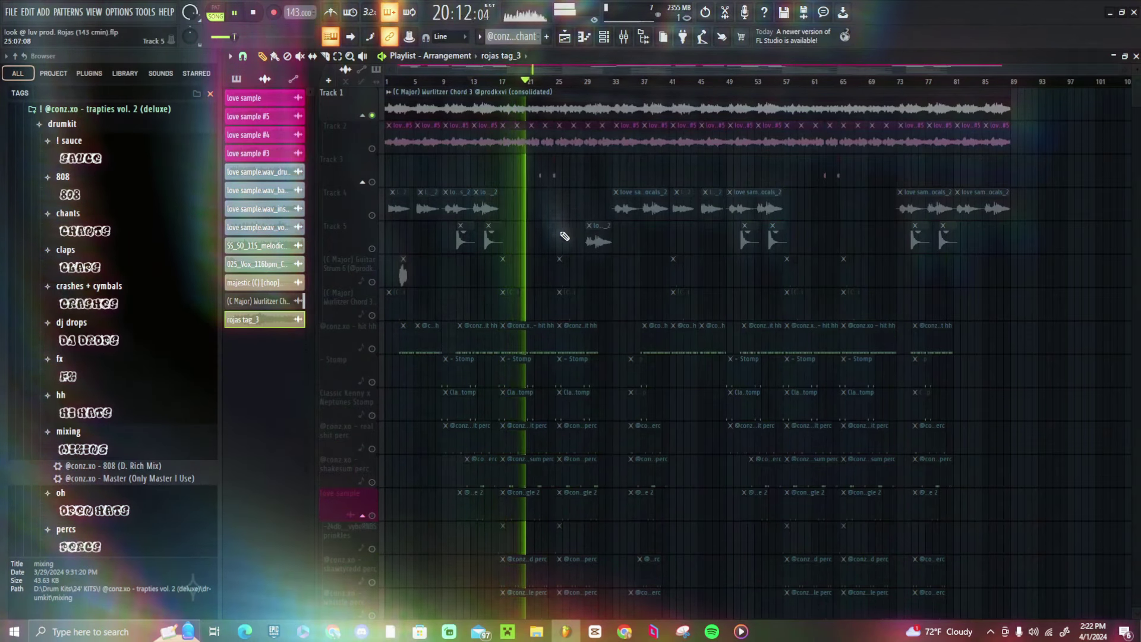
pyautogui.press('space')
pyautogui.moveTo(469, 80); pyautogui.dragTo(375, 106)
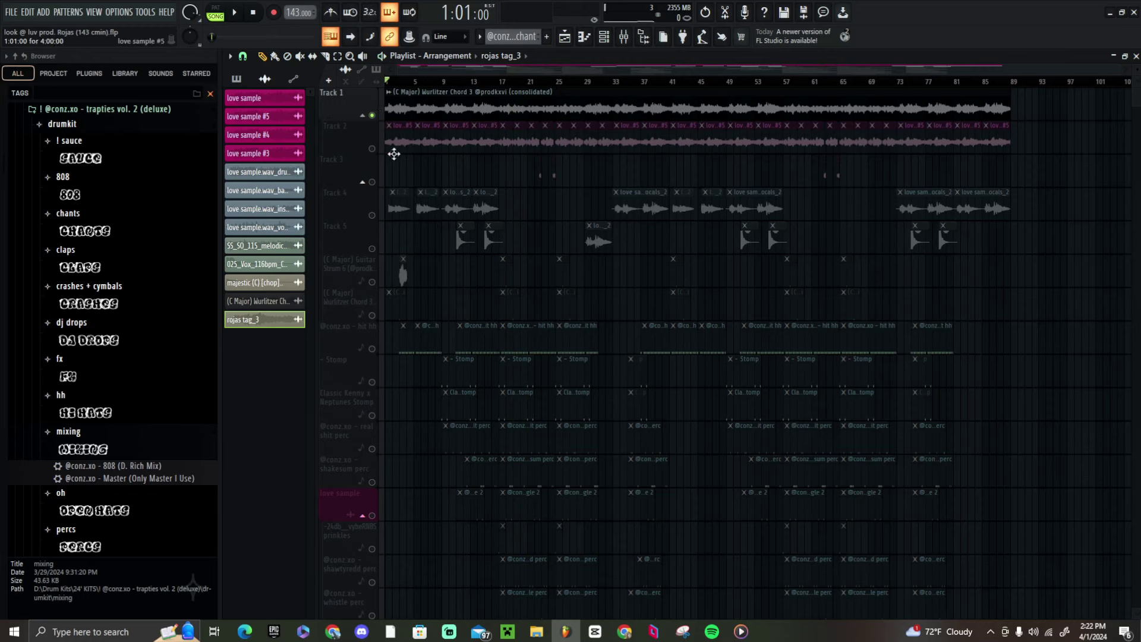
pyautogui.click(372, 216)
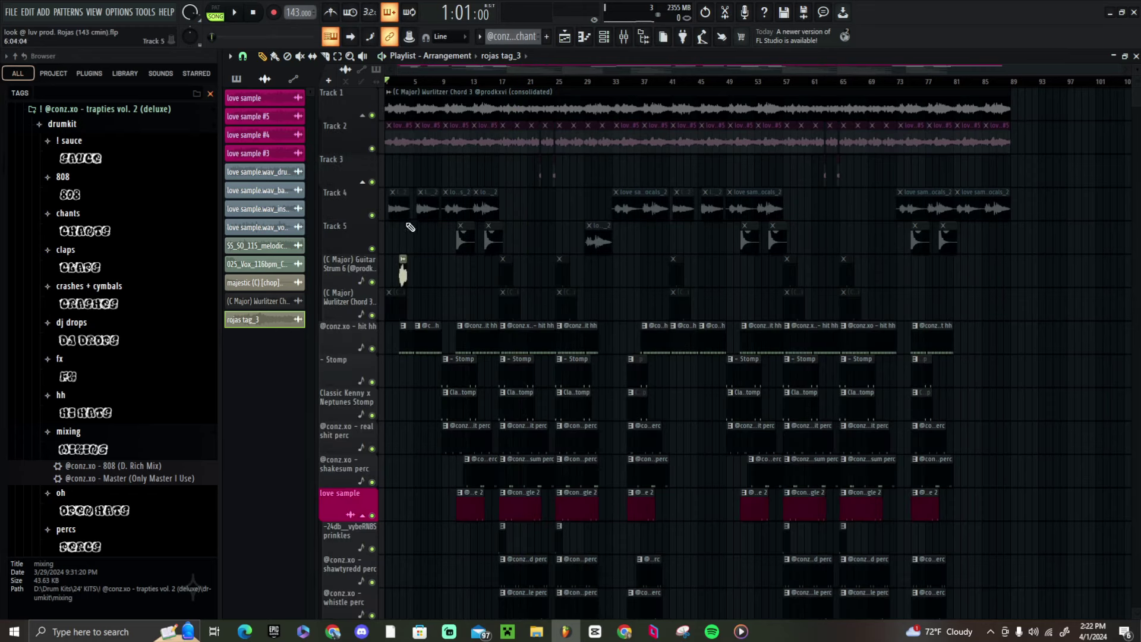
# - Unmute the first four vocal clips on Track 4 and the love sample clips at bars 1, 5, 17 and 19 on Track 2
pyautogui.rightClick(374, 116)
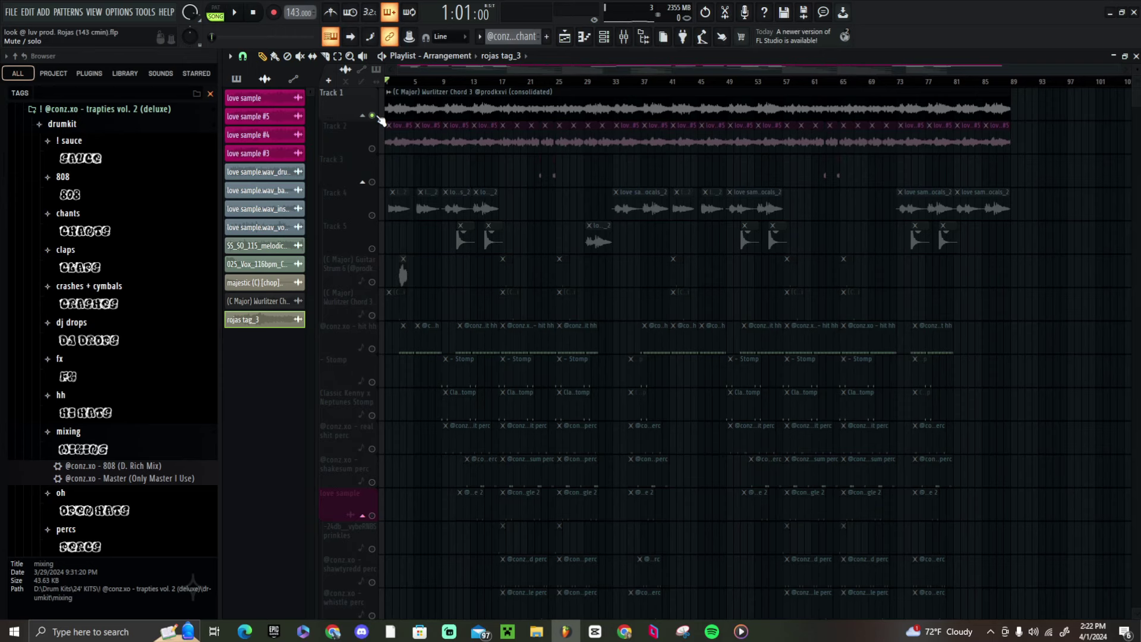
pyautogui.click(393, 192)
pyautogui.click(409, 230)
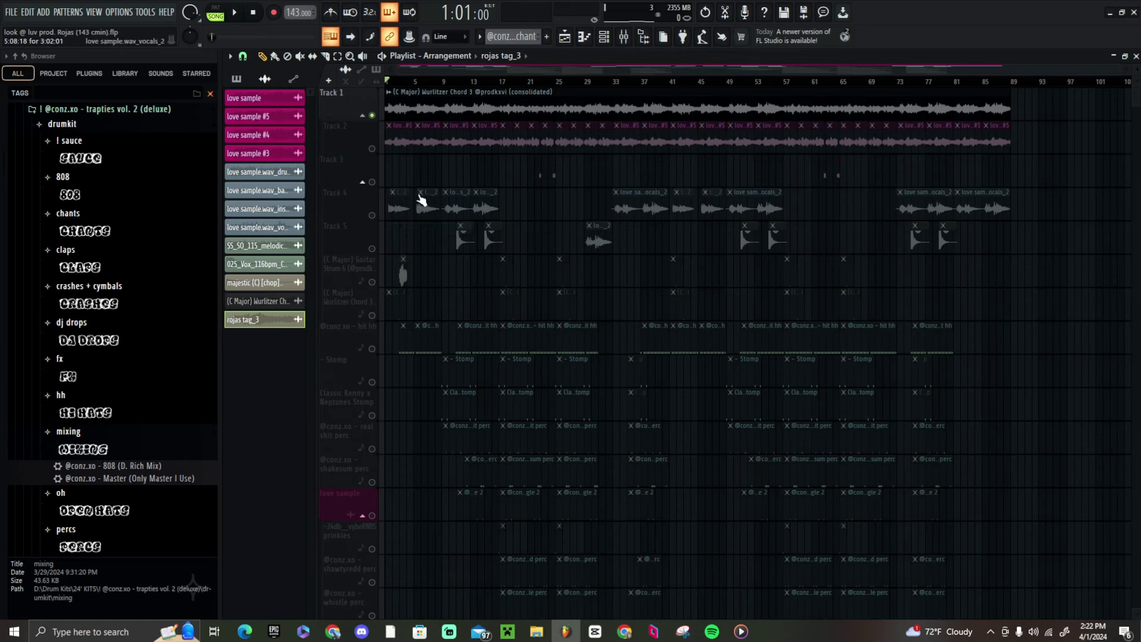
pyautogui.click(419, 196)
pyautogui.click(433, 225)
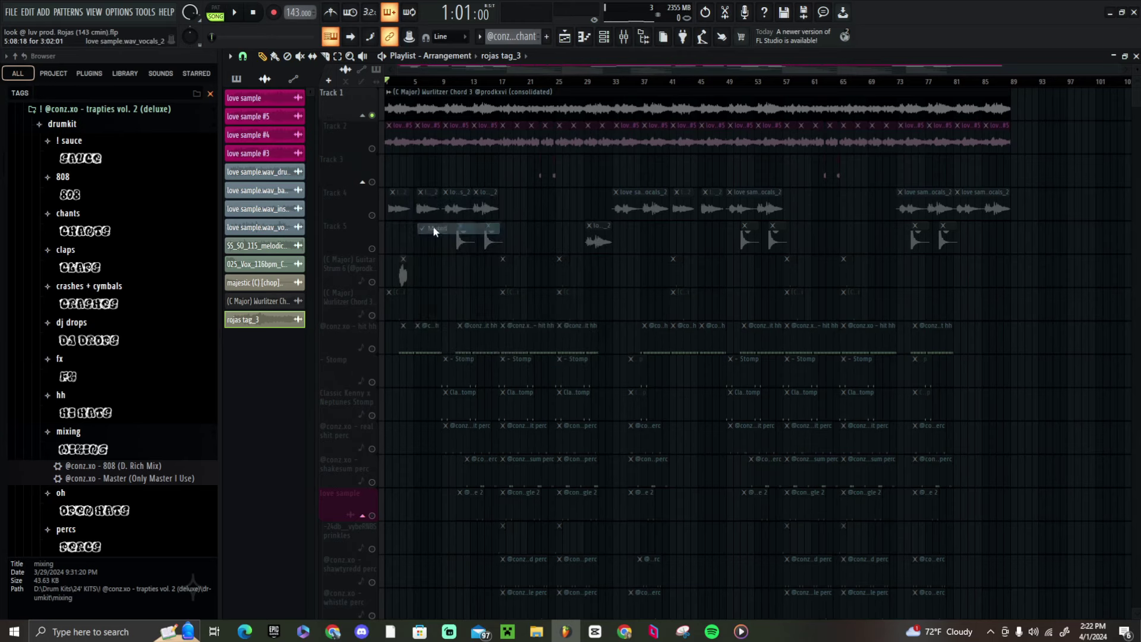
pyautogui.click(394, 196)
pyautogui.click(402, 179)
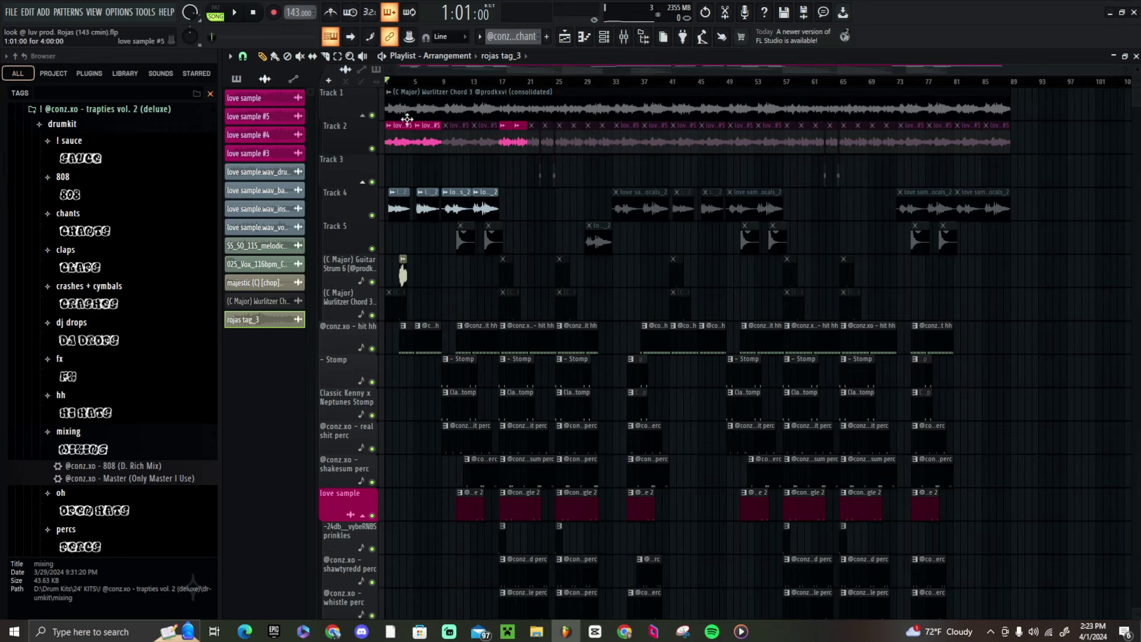
# - Solo Track 4 and play its unmuted vocal chops from the start, bar 9 and bar 13
pyautogui.scroll(5, 435, 90)
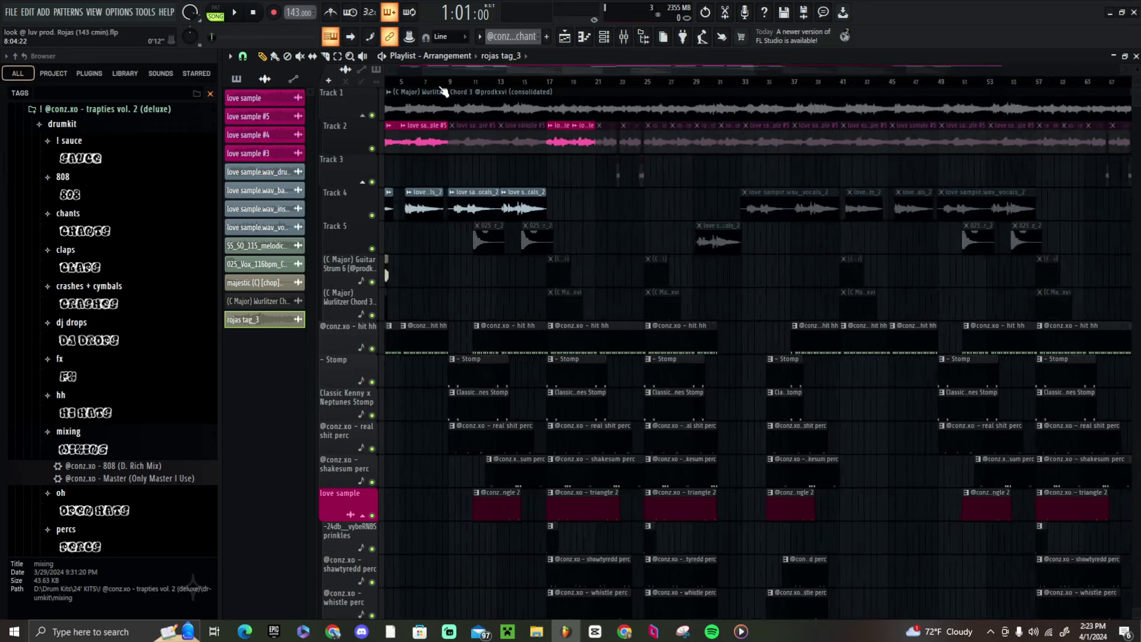
pyautogui.moveTo(456, 71); pyautogui.dragTo(333, 88)
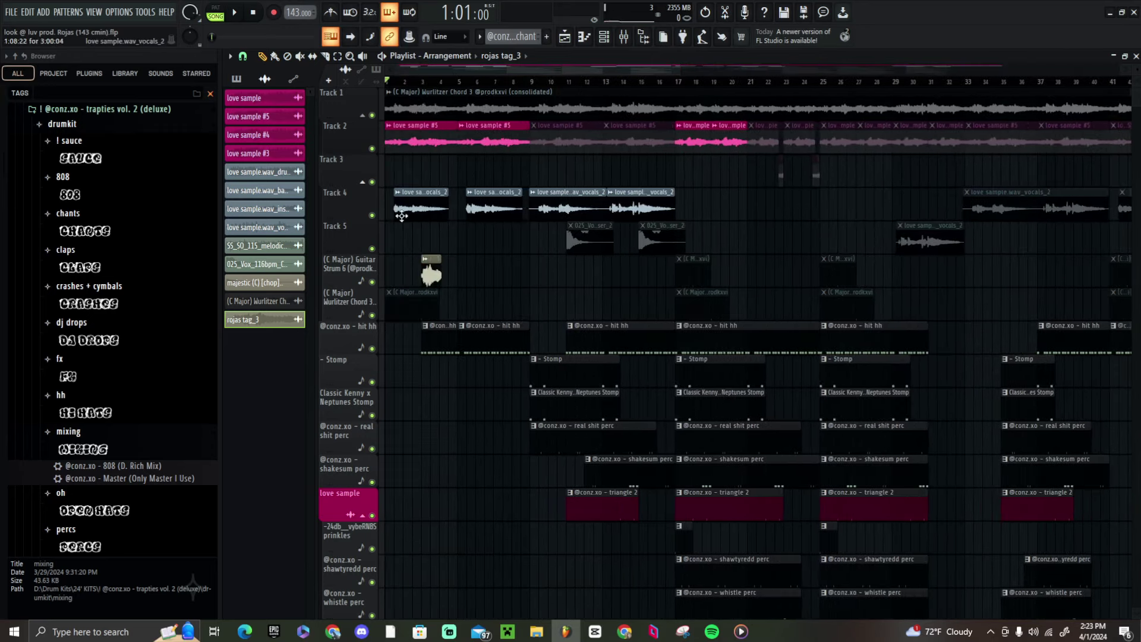
pyautogui.keyDown('ctrl'); pyautogui.click(372, 215); pyautogui.keyUp('ctrl')
pyautogui.press('space')
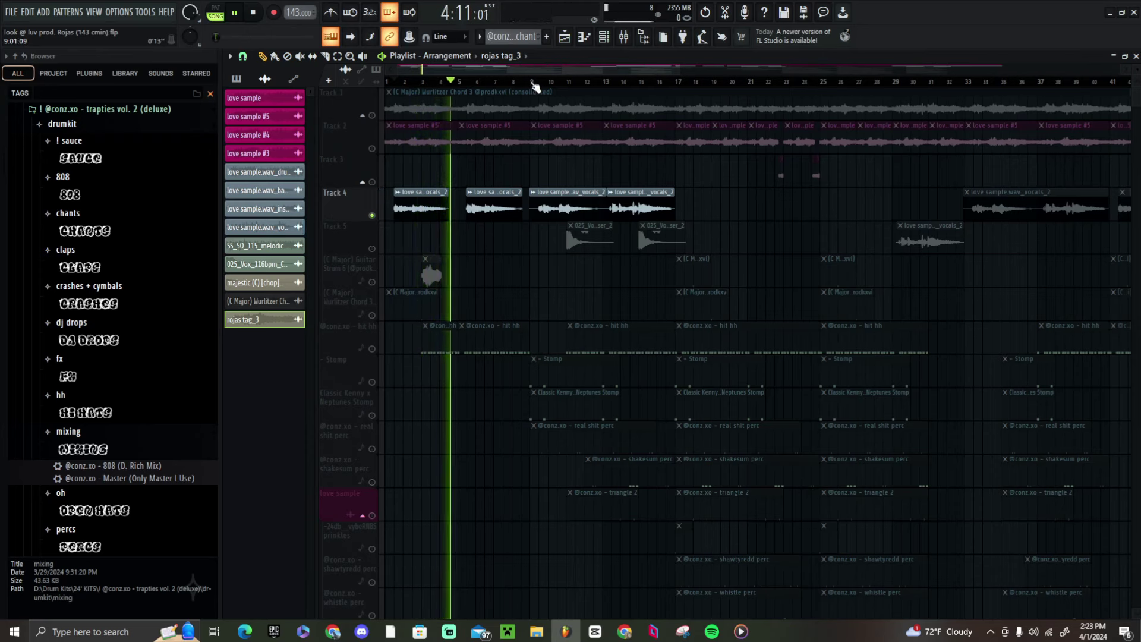
pyautogui.click(536, 82)
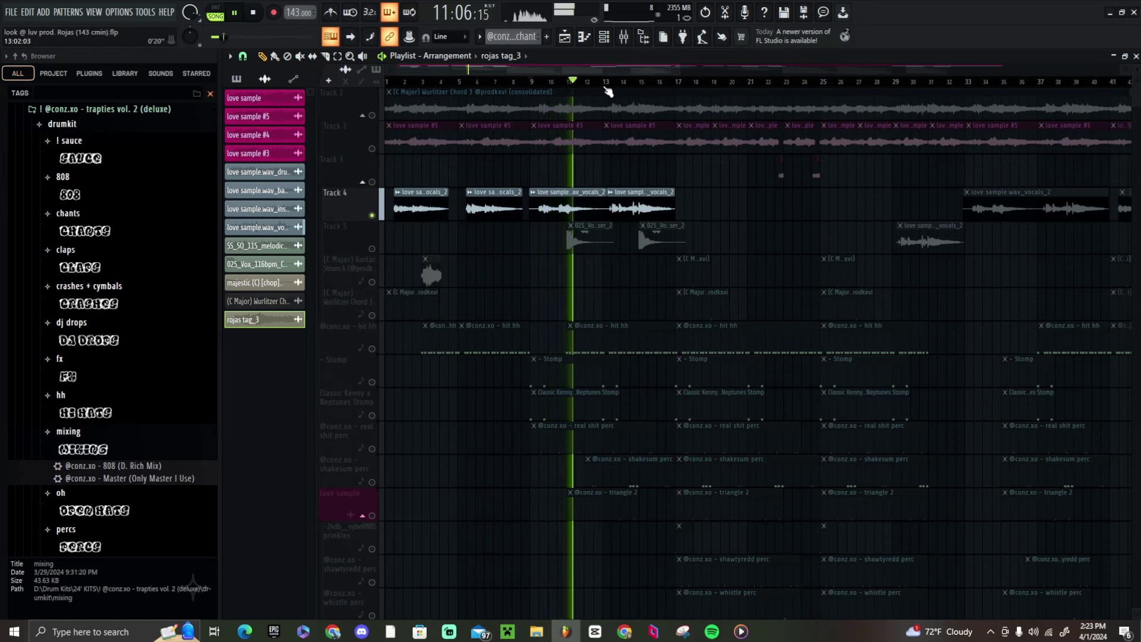
pyautogui.click(605, 87)
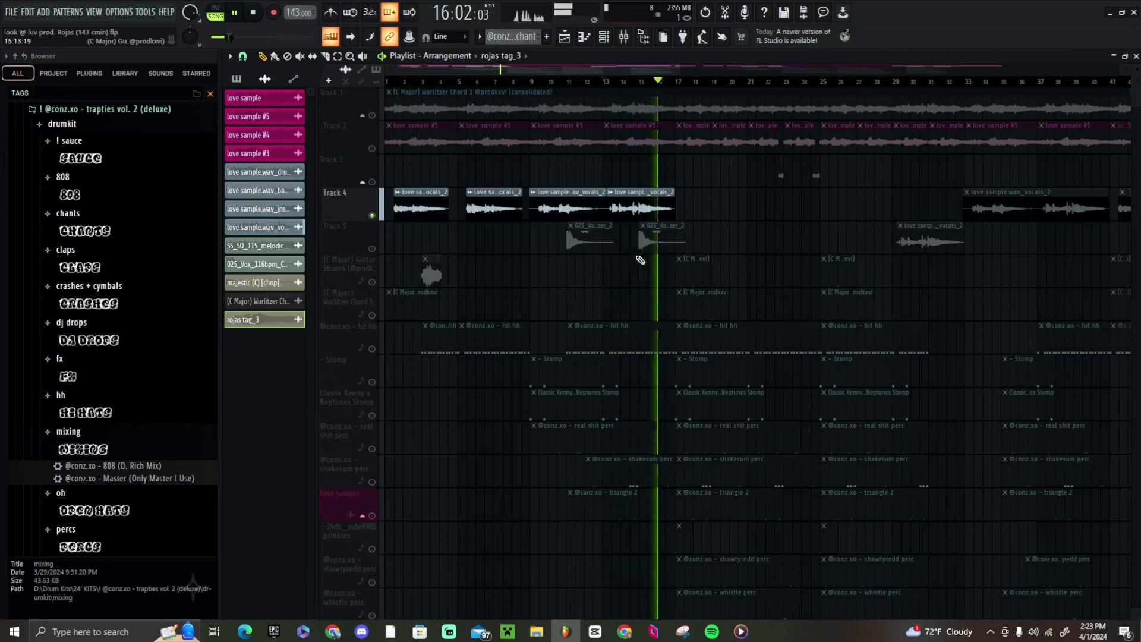
pyautogui.press('space')
# - Solo Track 2 and play its unmuted love sample chops from the start and from bar 17
pyautogui.click(373, 150)
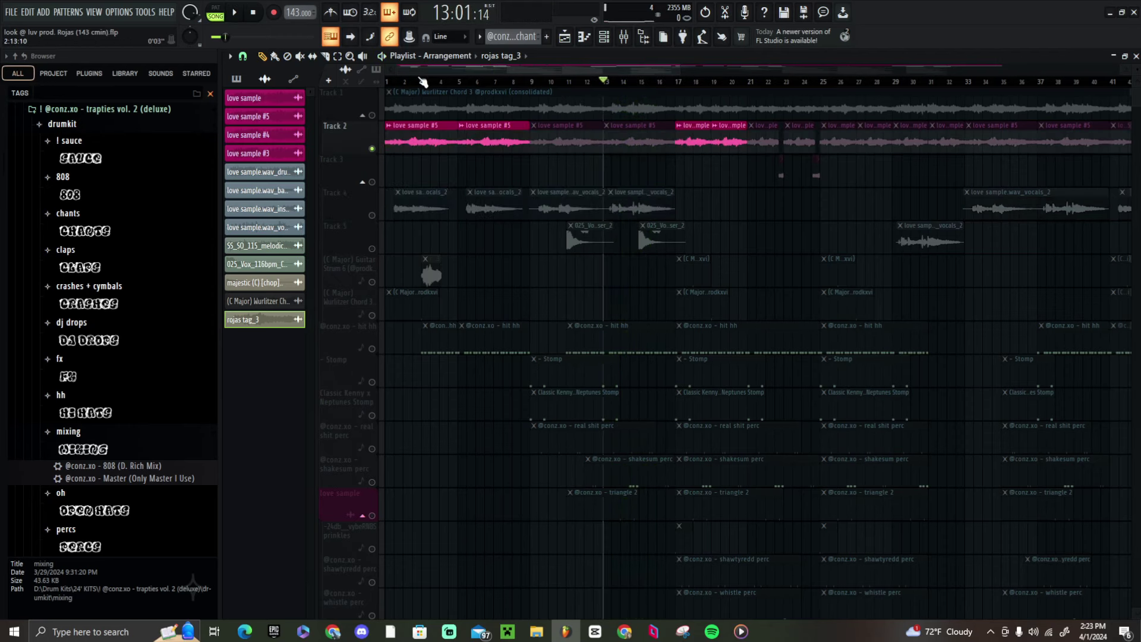
pyautogui.moveTo(414, 81); pyautogui.dragTo(235, 85)
pyautogui.press('space')
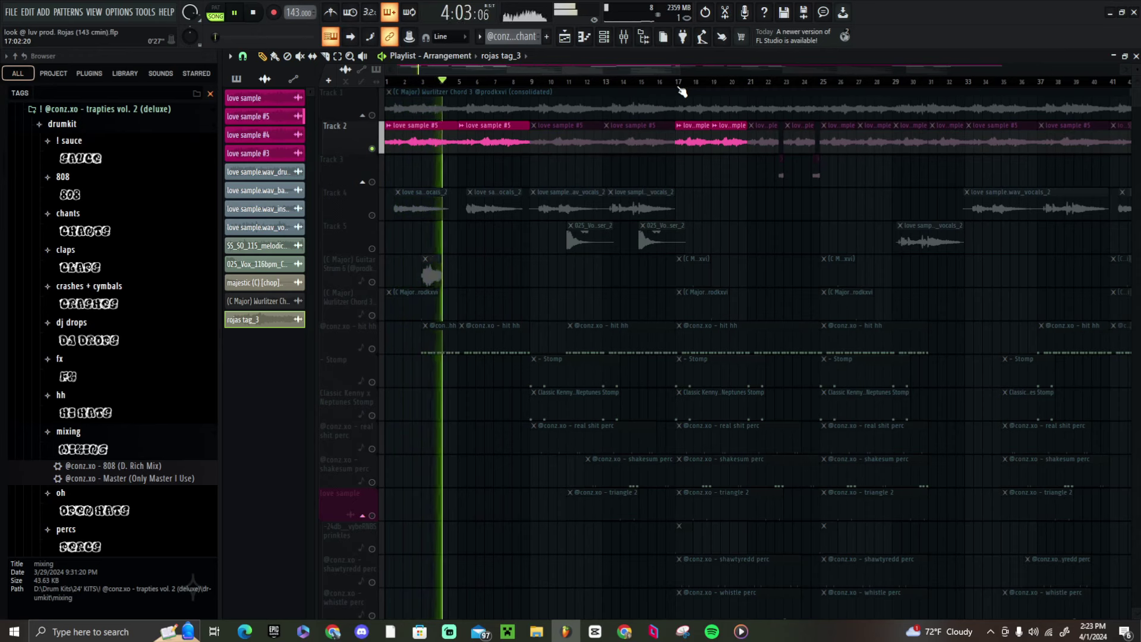
pyautogui.press('space')
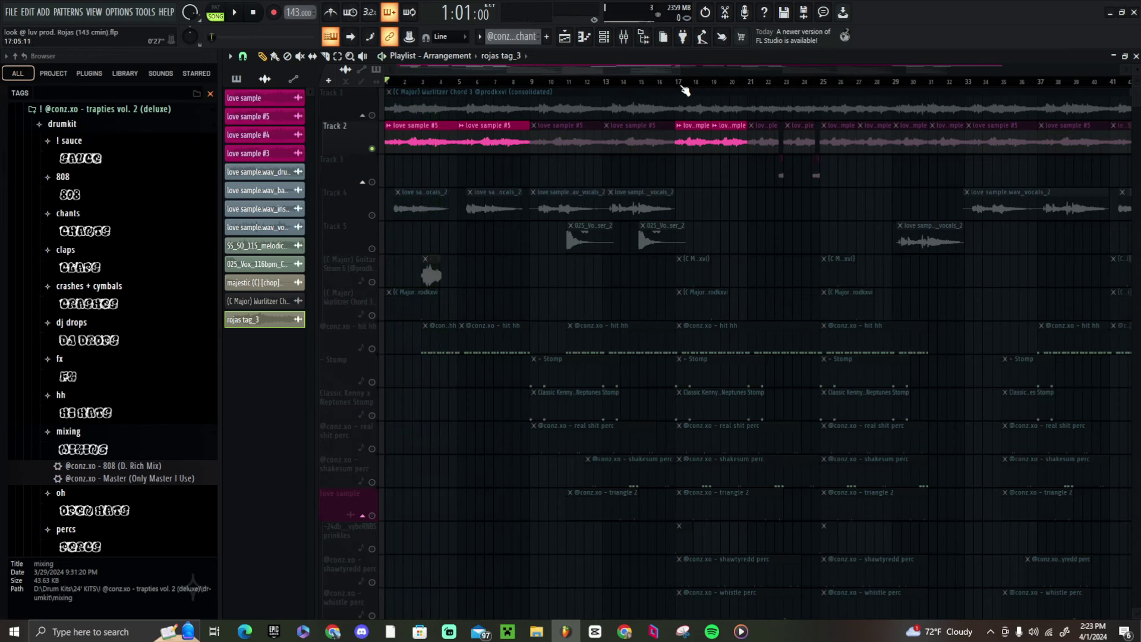
pyautogui.click(678, 87)
pyautogui.moveTo(678, 87); pyautogui.dragTo(681, 89)
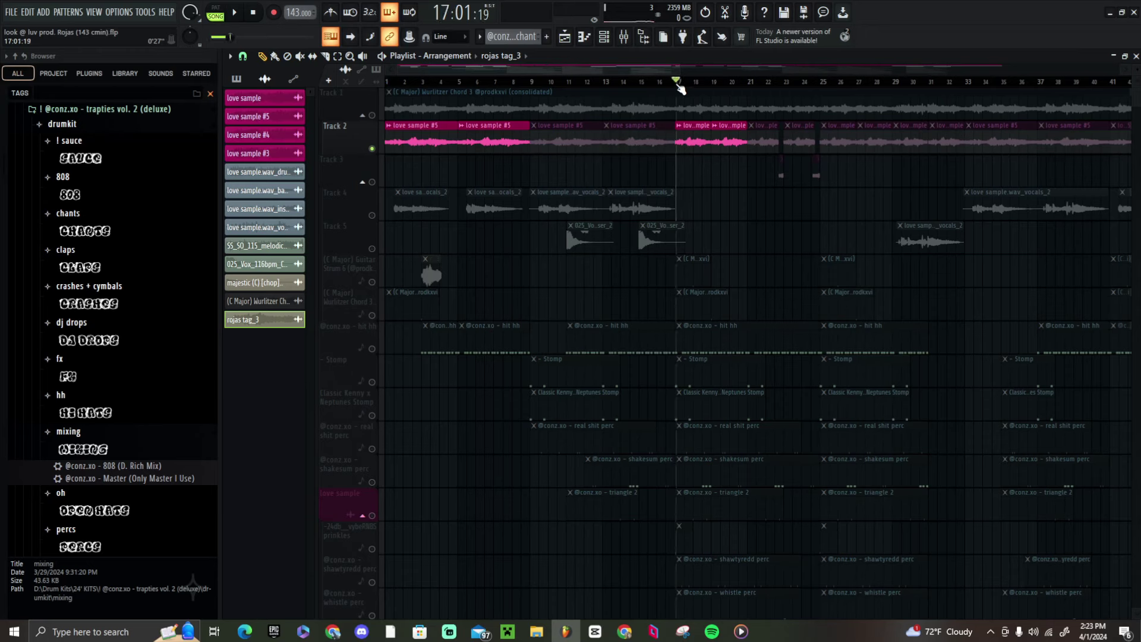
pyautogui.press('space')
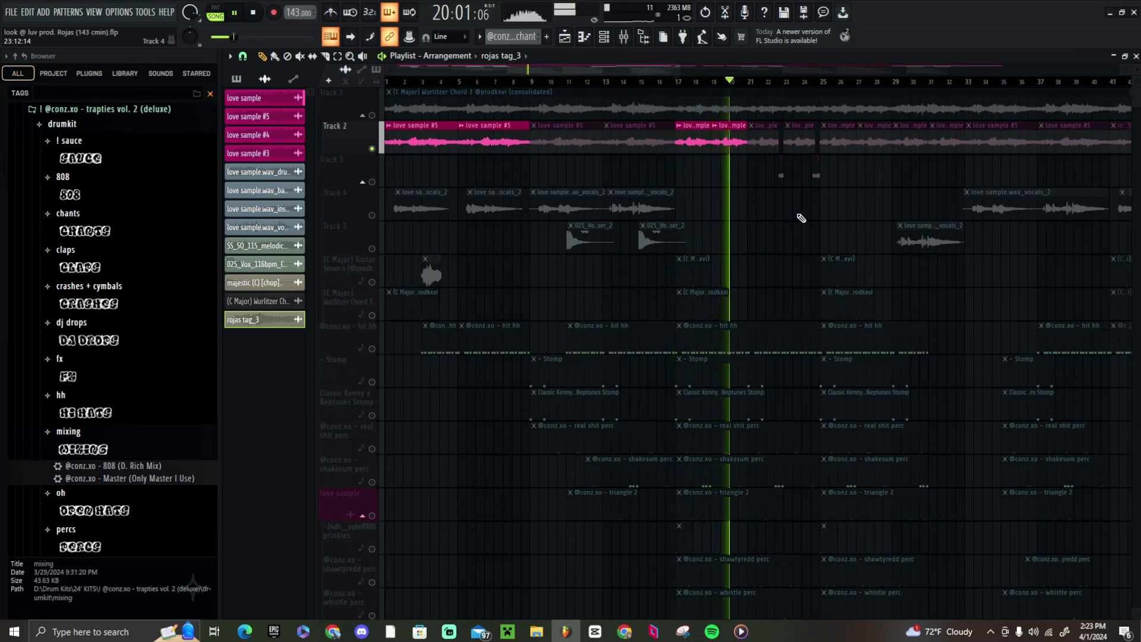
pyautogui.press('space')
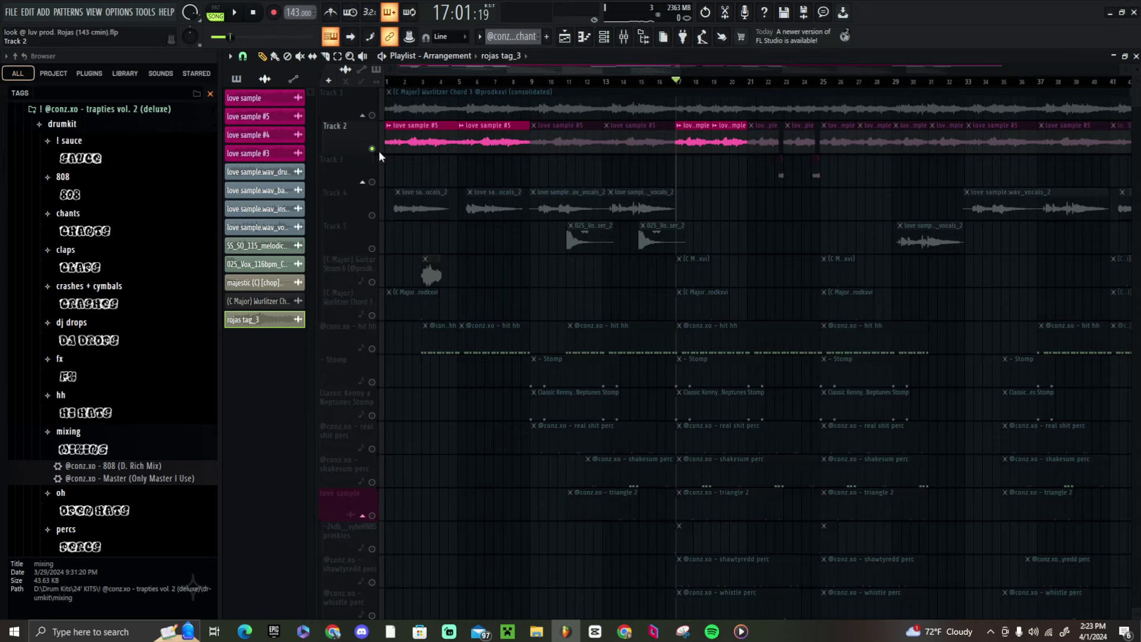
# - Unmute the first vox clip at bar 11 on Track 5
pyautogui.scroll(-4, 505, 83)
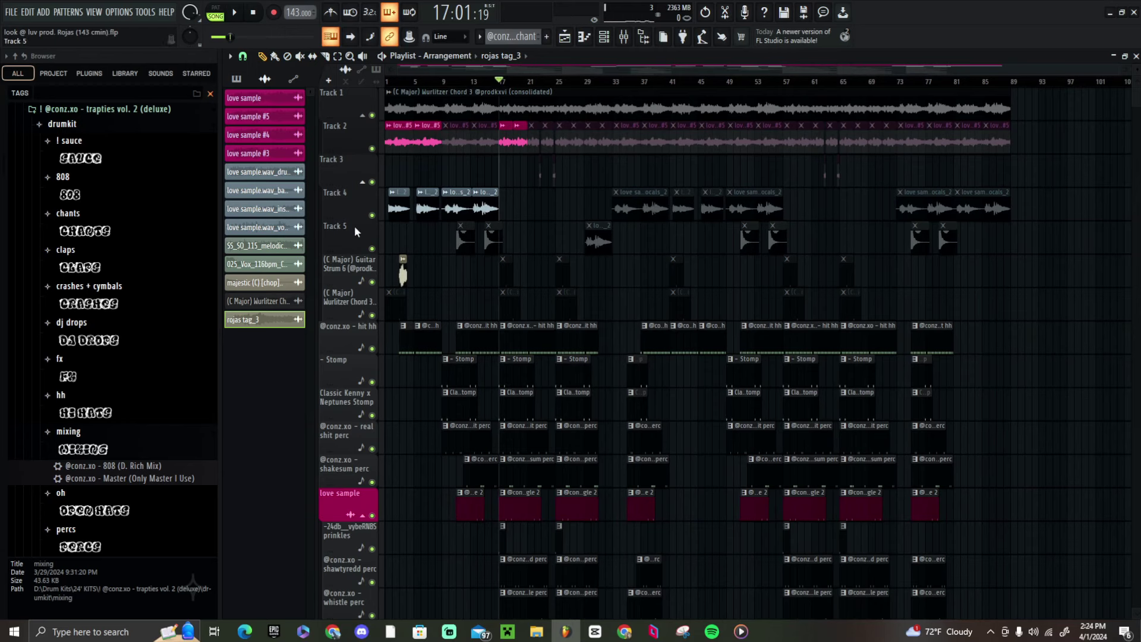
pyautogui.rightClick(461, 231)
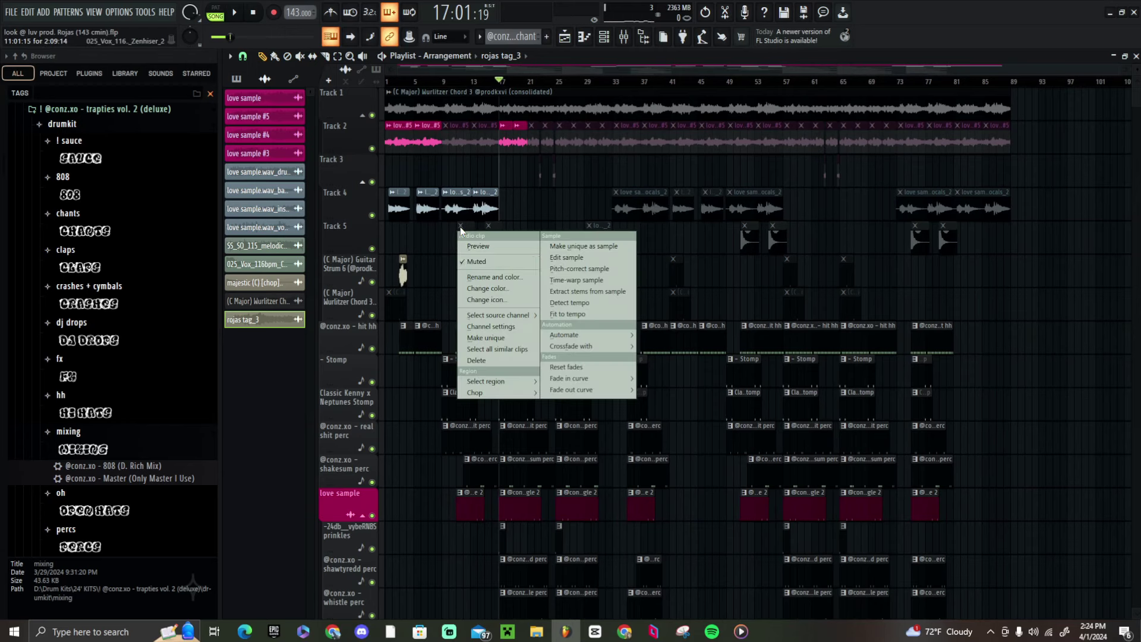
pyautogui.click(477, 262)
# - Solo Track 5 to play the vox clip from just before bar 11, and unsolo it when done
pyautogui.click(453, 81)
pyautogui.scroll(2, 457, 86)
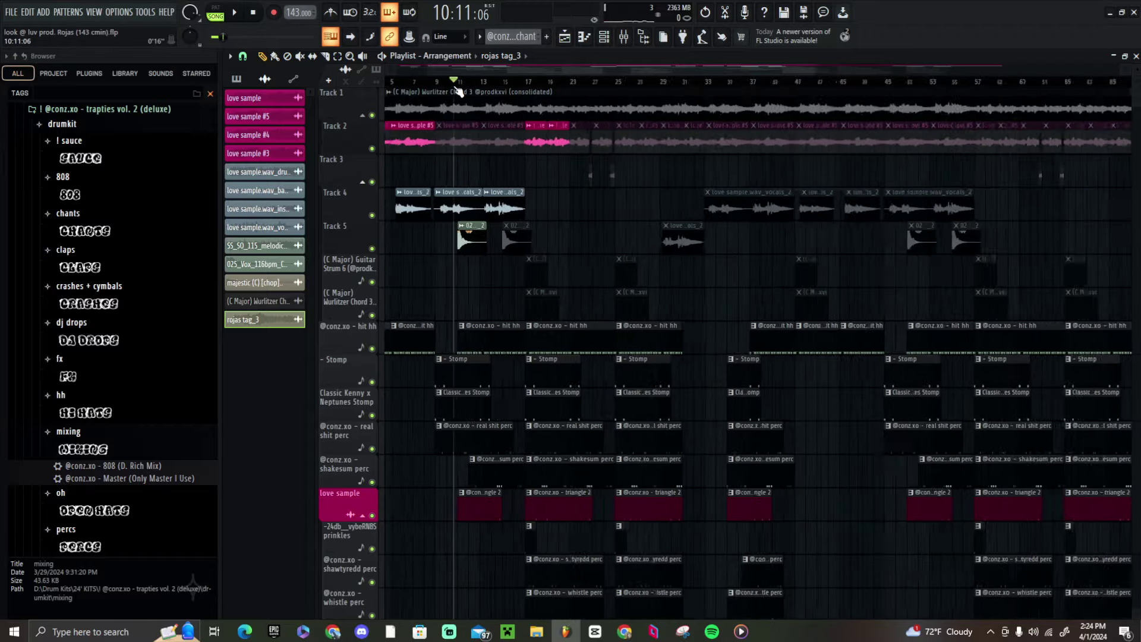
pyautogui.rightClick(371, 249)
pyautogui.press('space')
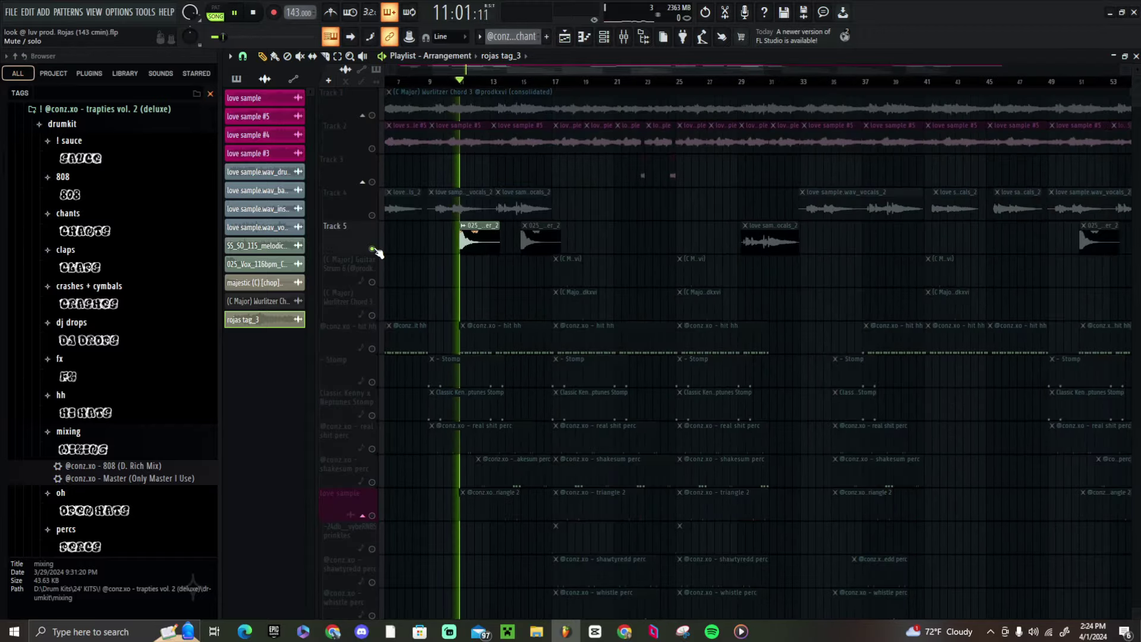
pyautogui.press('space')
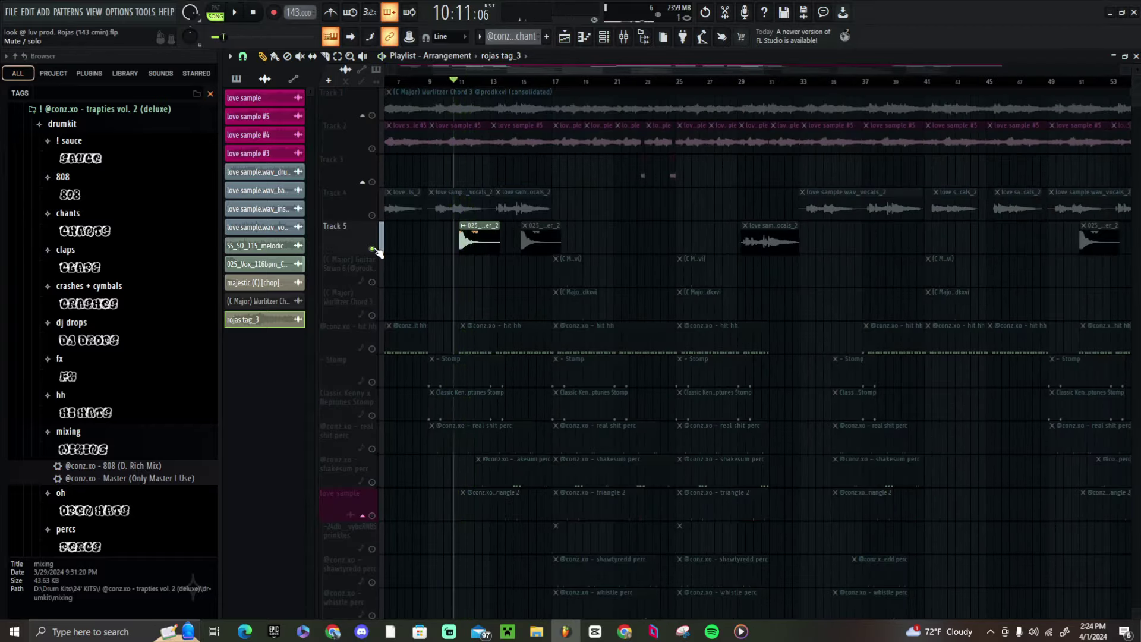
pyautogui.rightClick(372, 249)
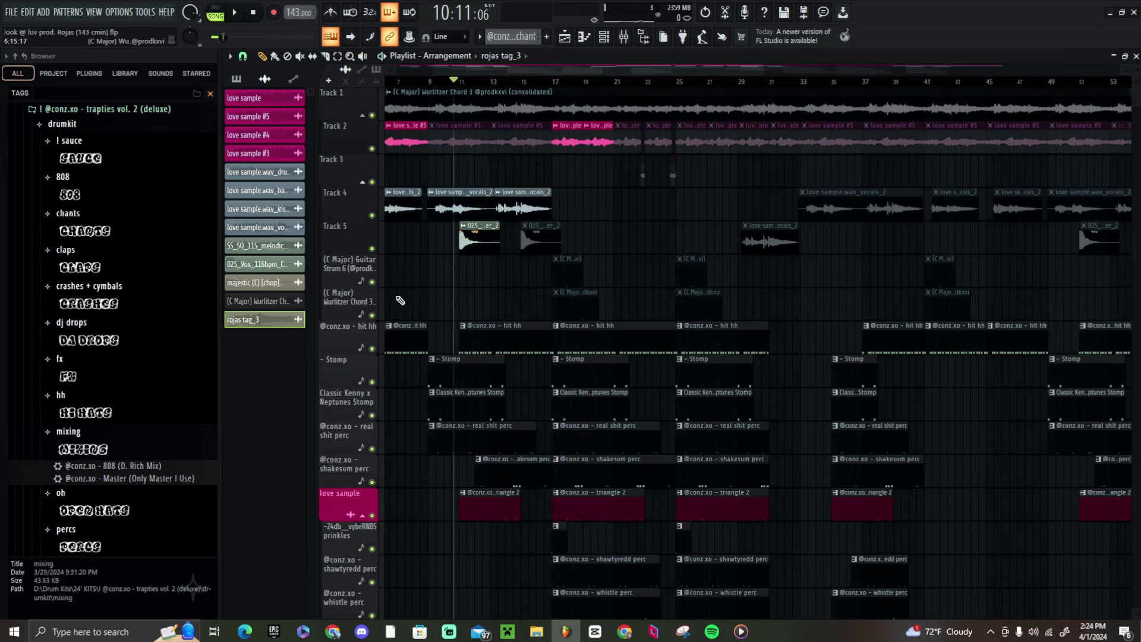
# - Unmute the Guitar Strum 6 and Wurlitzer Chord 3 pattern clips at bar 17
pyautogui.moveTo(424, 82); pyautogui.dragTo(242, 93)
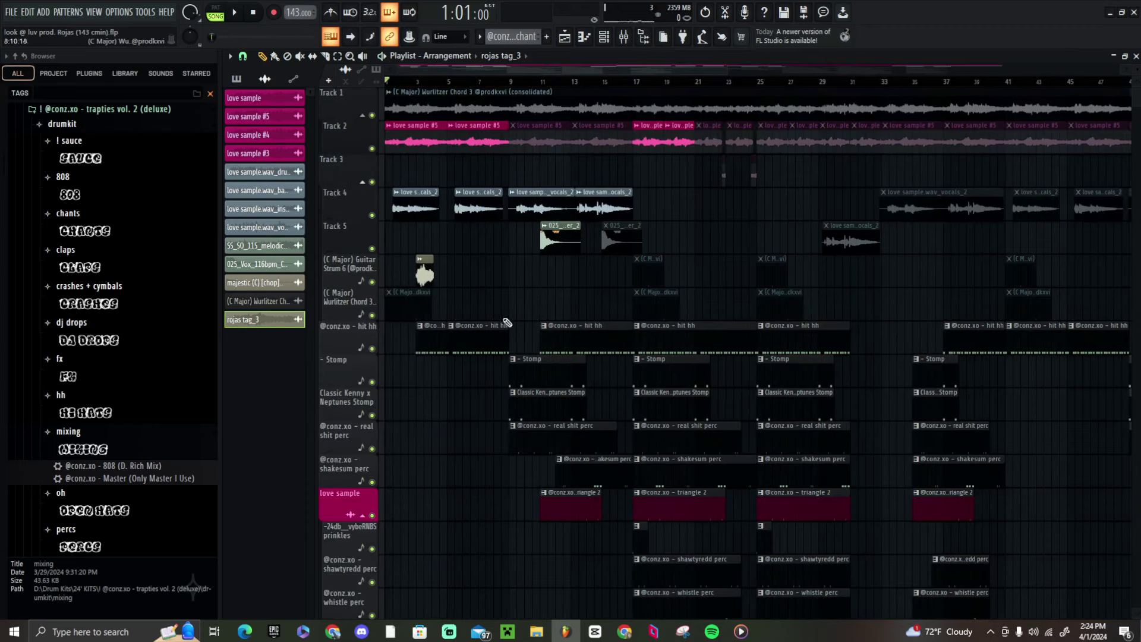
pyautogui.rightClick(636, 263)
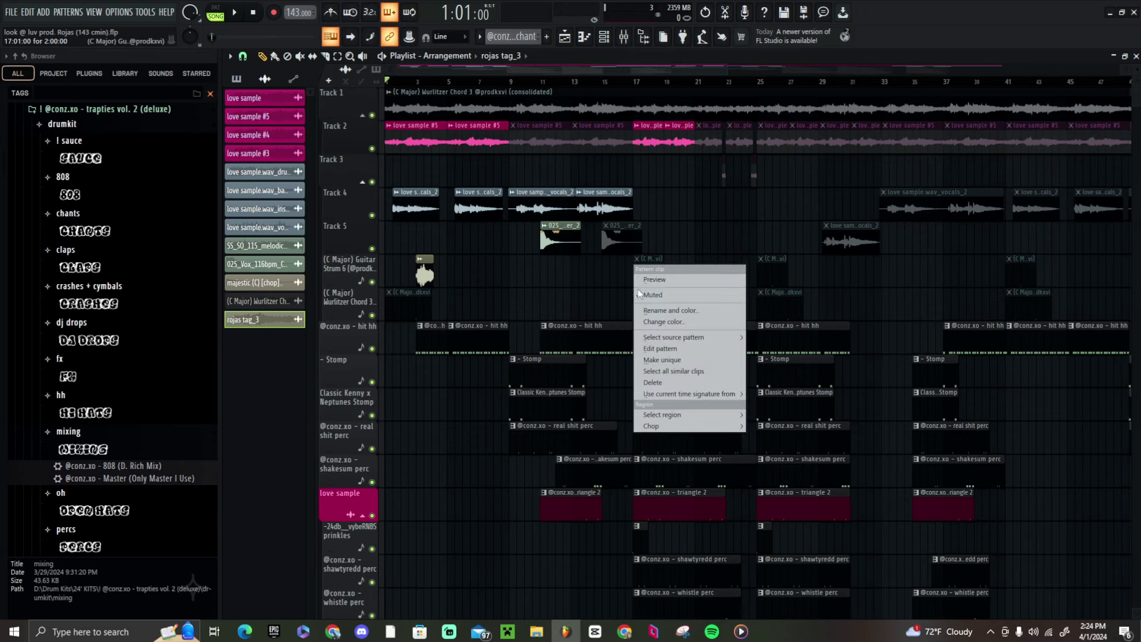
pyautogui.click(639, 294)
pyautogui.rightClick(636, 296)
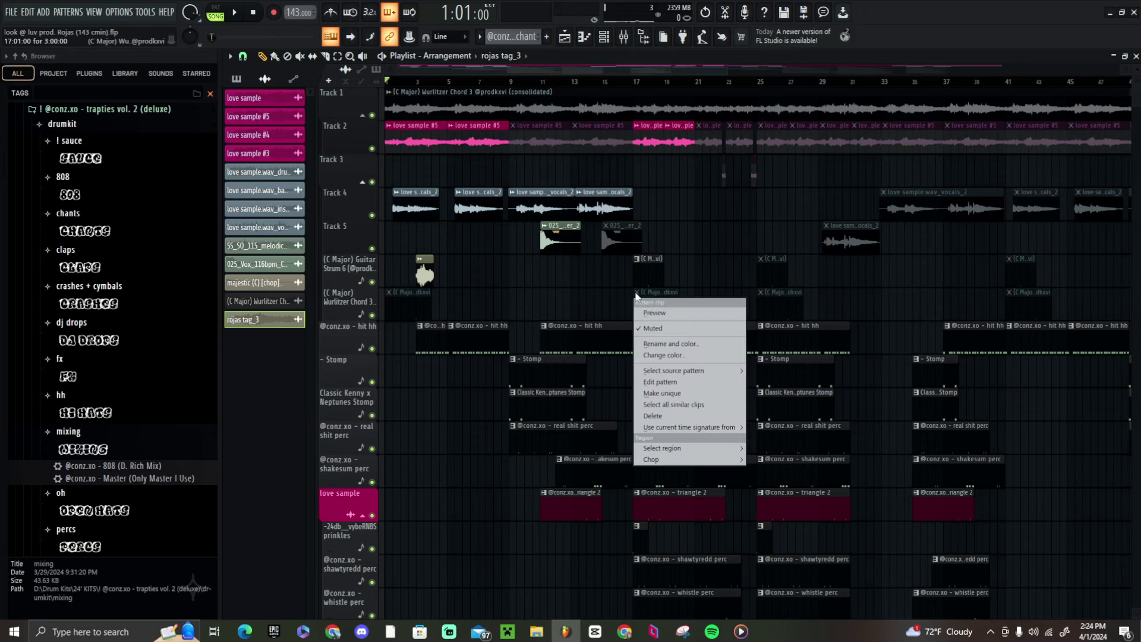
pyautogui.click(650, 328)
# - Solo the Guitar Strum 6 and Wurlitzer Chord 3 tracks together and play them from about bar 17
pyautogui.rightClick(375, 291)
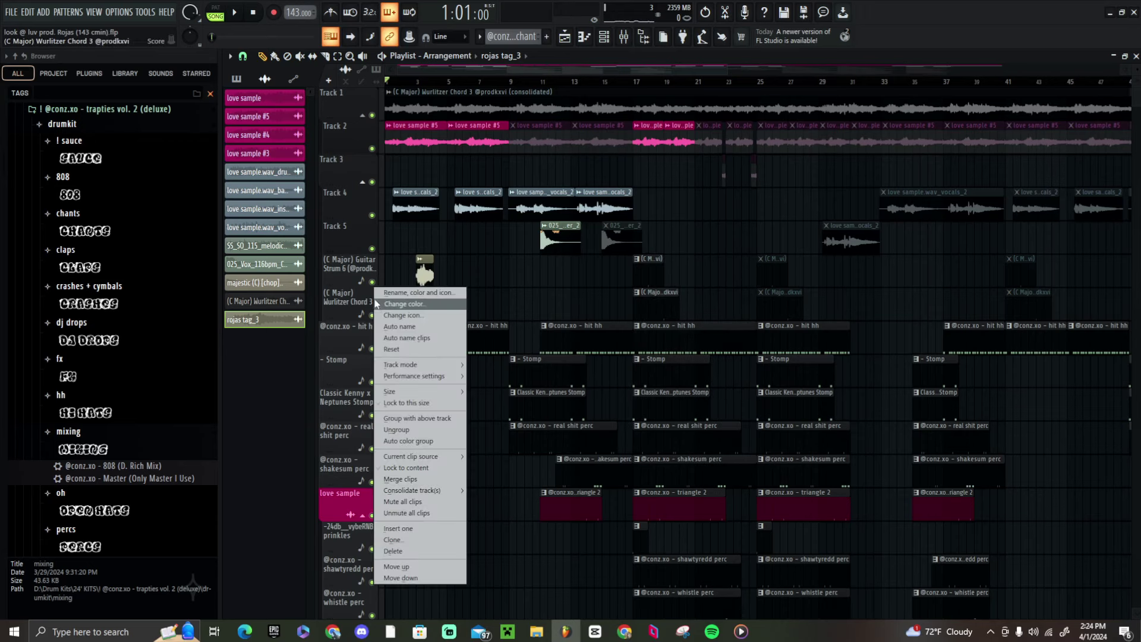
pyautogui.rightClick(372, 282)
pyautogui.click(372, 315)
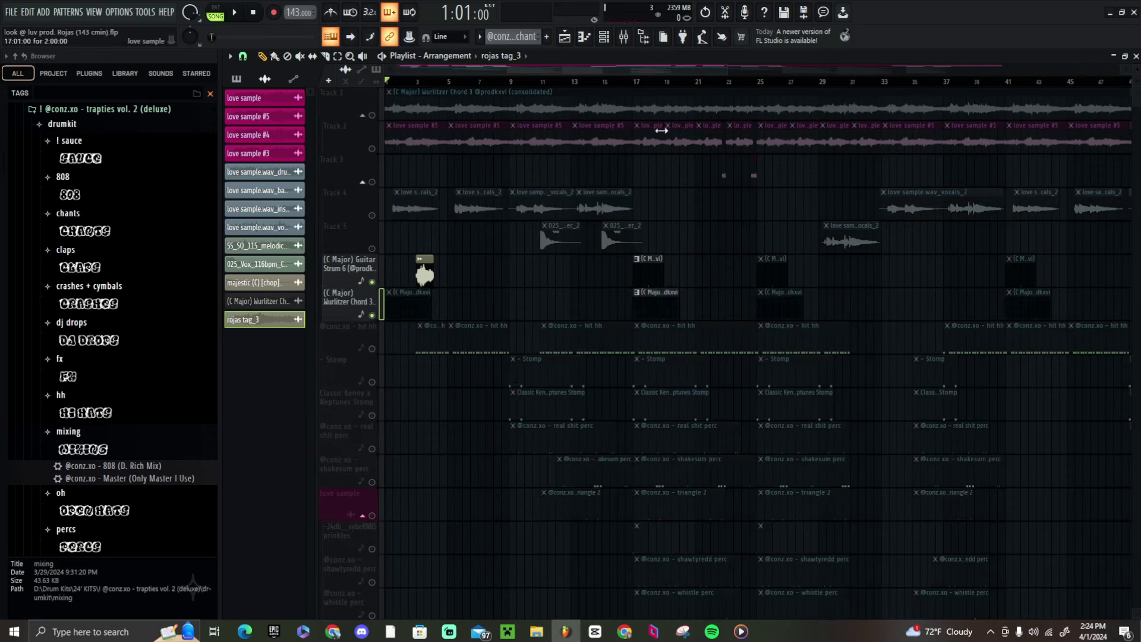
pyautogui.click(634, 82)
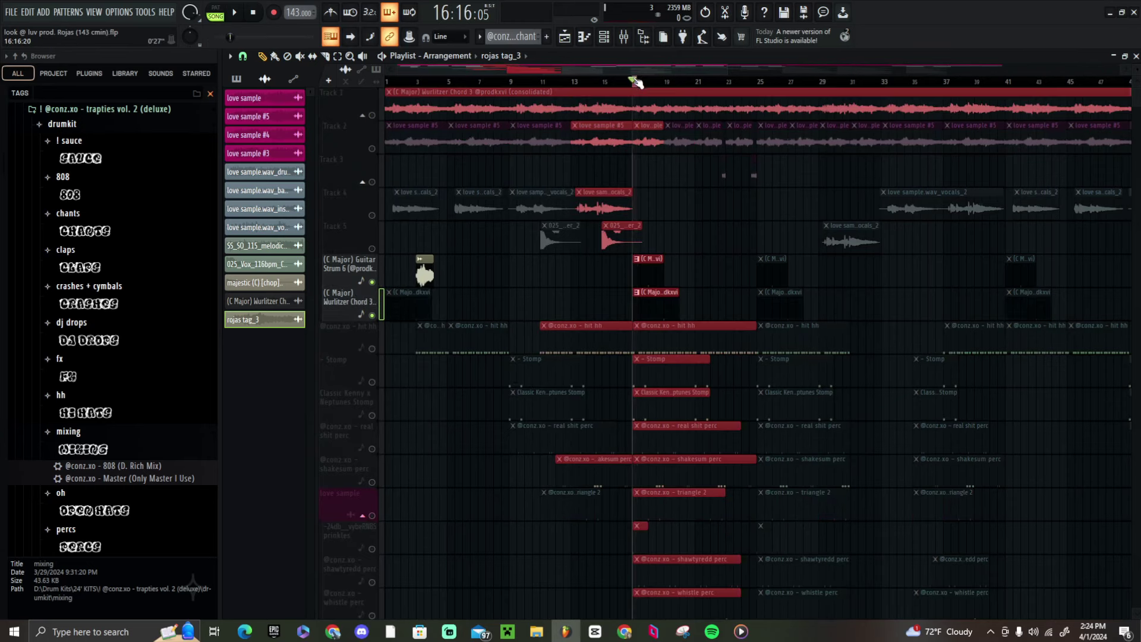
pyautogui.click(635, 81)
pyautogui.press('space')
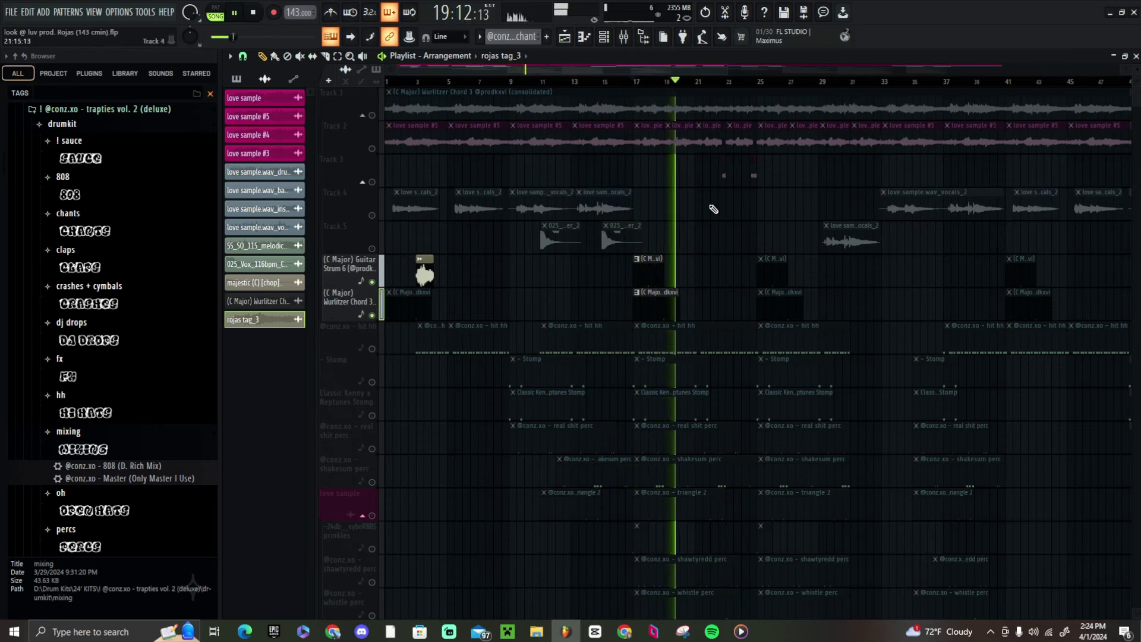
pyautogui.press('space')
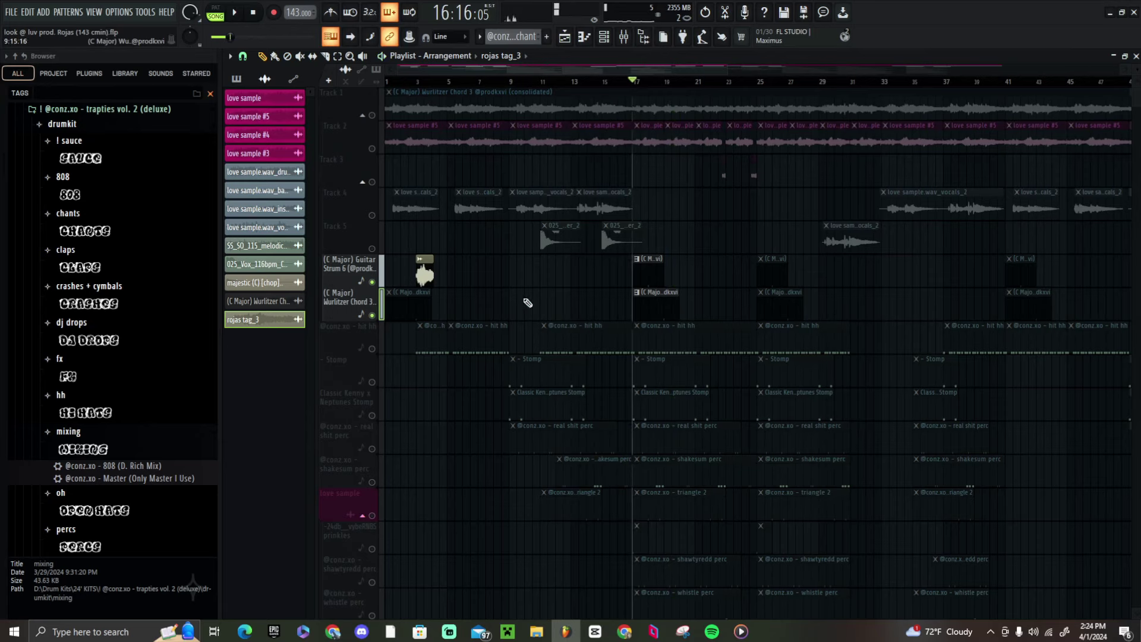
# - Unsolo the Guitar Strum 6 and Wurlitzer Chord 3 tracks, and solo Track 1 instead
pyautogui.scroll(-1, 599, 148)
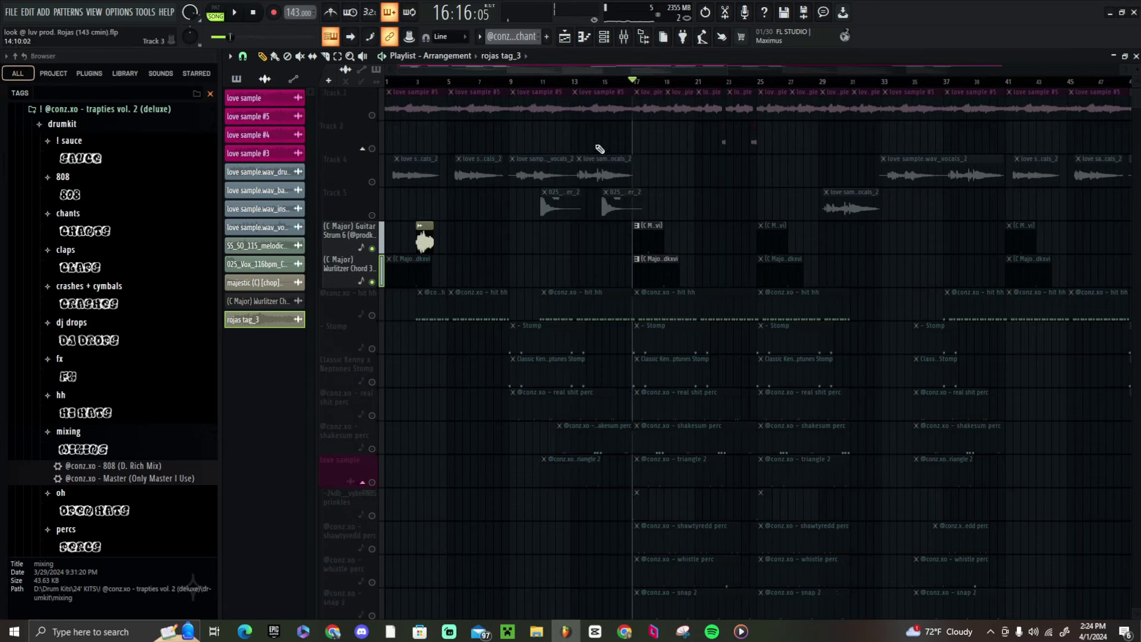
pyautogui.scroll(-3, 569, 198)
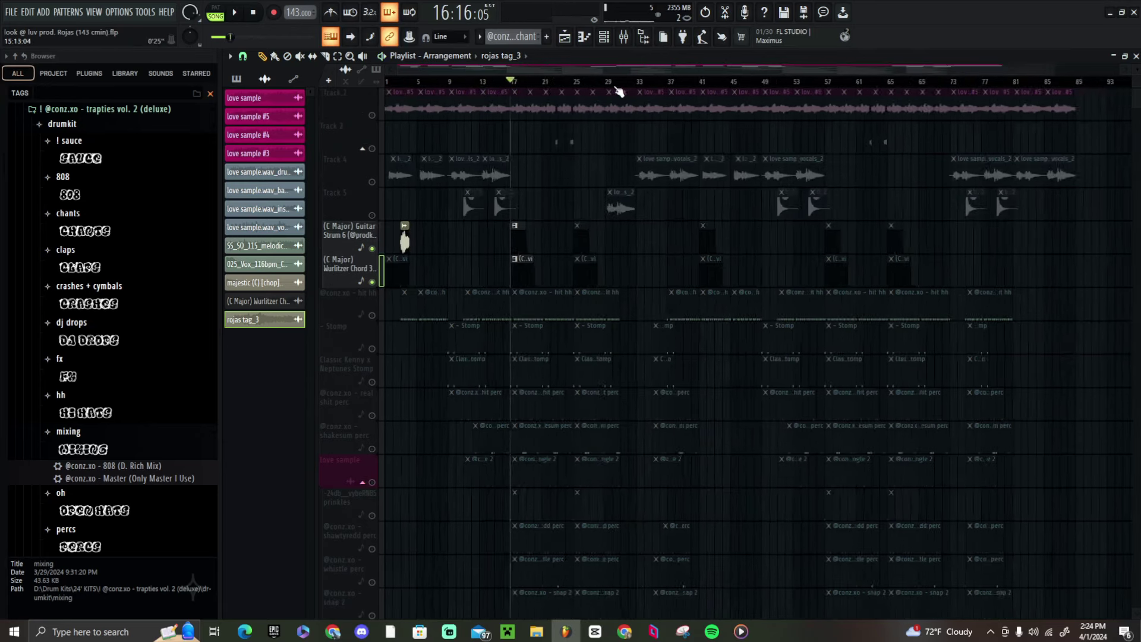
pyautogui.click(372, 283)
pyautogui.scroll(1, 552, 280)
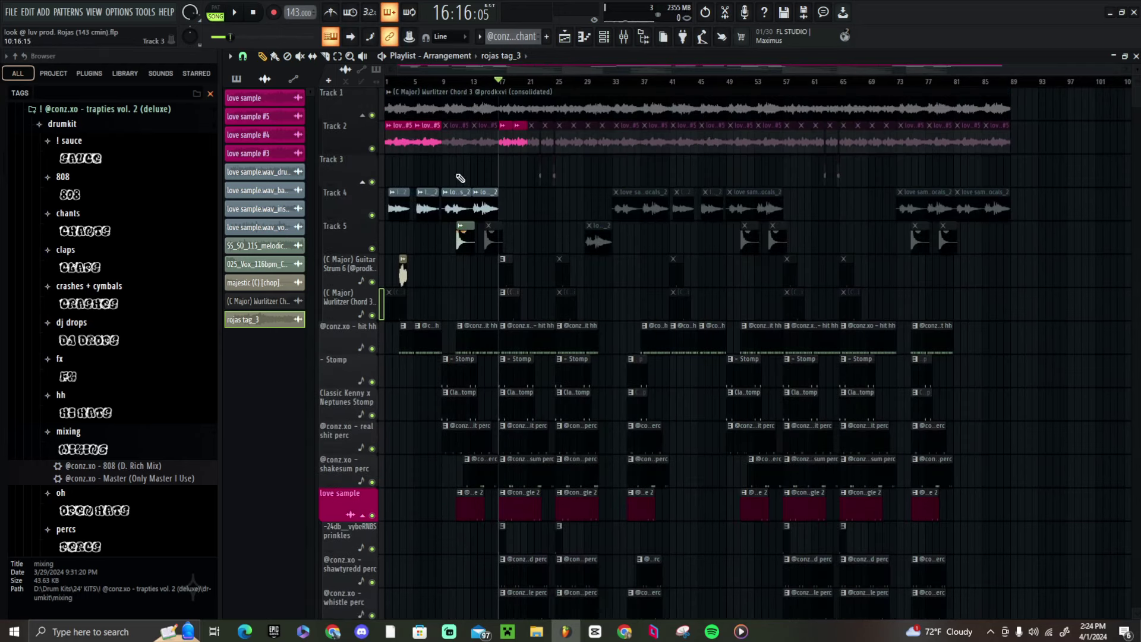
pyautogui.rightClick(372, 116)
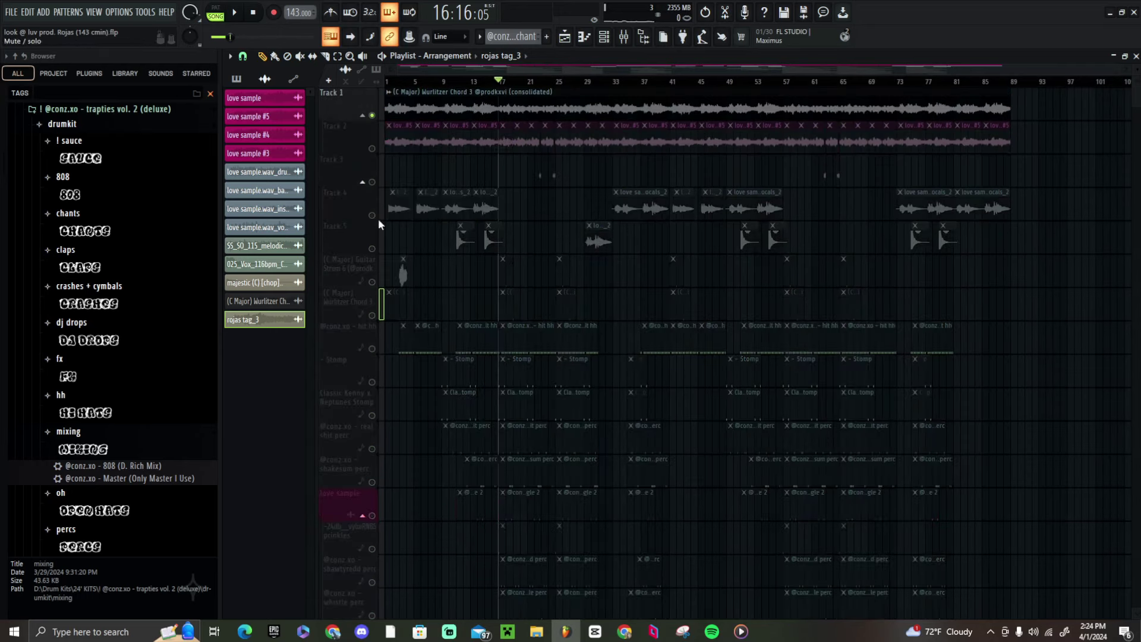
# - Unmute the hit hh, Stomp, Classic Kenny x Neptunes Stomp, real shit perc, shakesum perc and love sample tracks
pyautogui.click(373, 349)
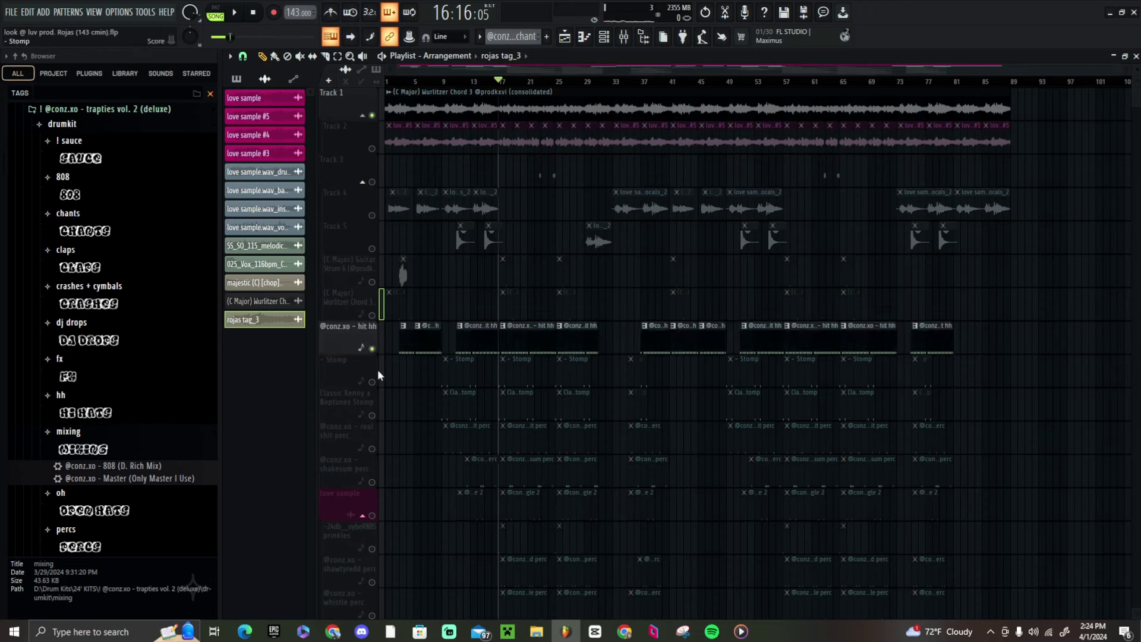
pyautogui.click(372, 382)
pyautogui.click(372, 415)
pyautogui.click(372, 448)
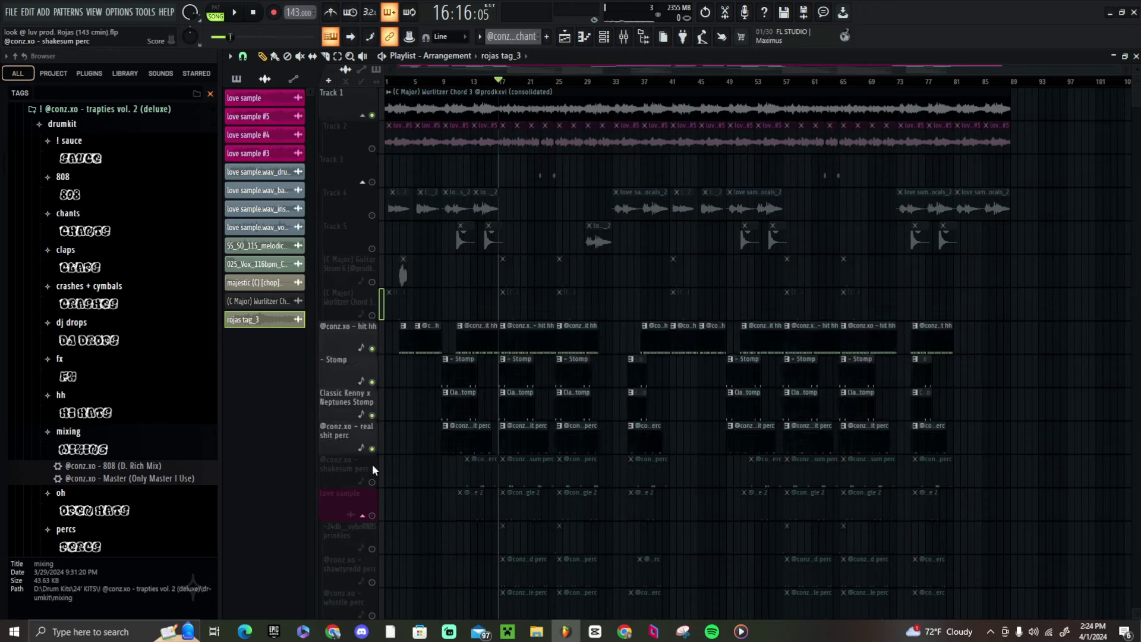
pyautogui.click(372, 482)
pyautogui.click(372, 515)
# - Unmute the vybeRNBSprinkles, shawtyredd perc, whistle perc and snap 2 tracks
pyautogui.scroll(-2, 372, 511)
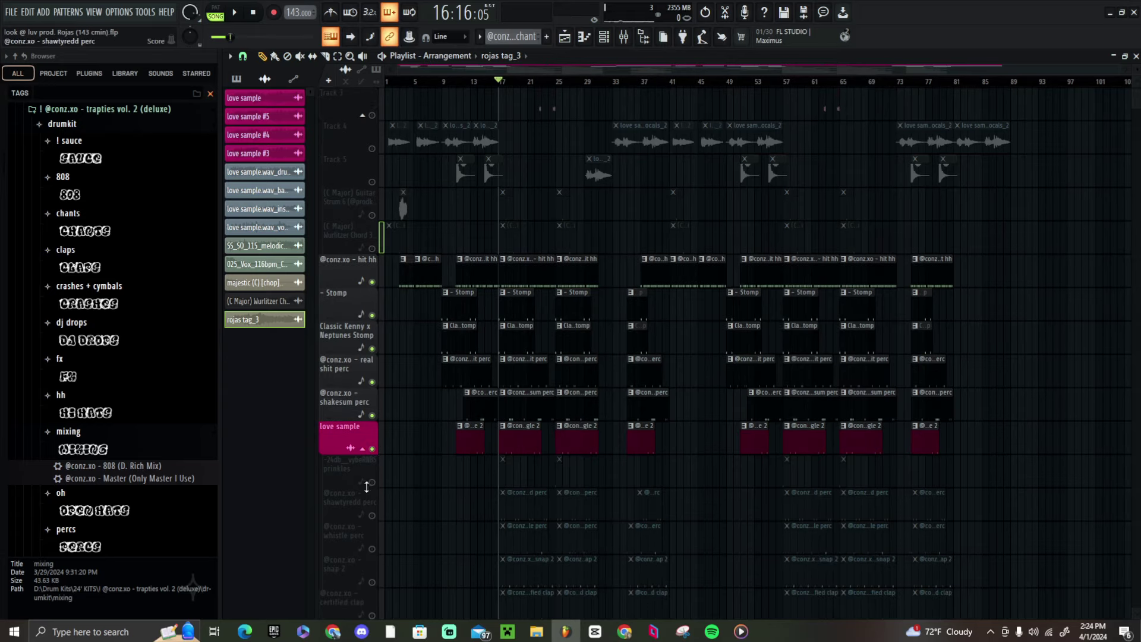
pyautogui.click(372, 482)
pyautogui.click(372, 515)
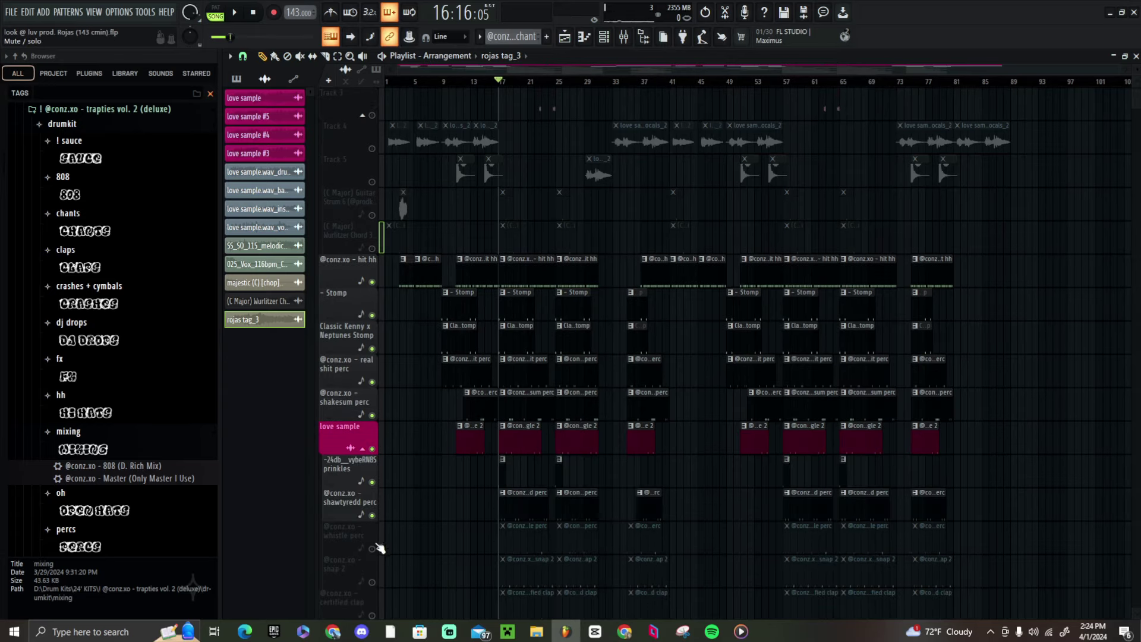
pyautogui.click(372, 548)
pyautogui.click(372, 582)
# - Unmute the certified clap, halo, shawtyreddakachi, CBMIX_808_09 api, huuuuh chant and gucci yep chant tracks
pyautogui.scroll(-3, 367, 566)
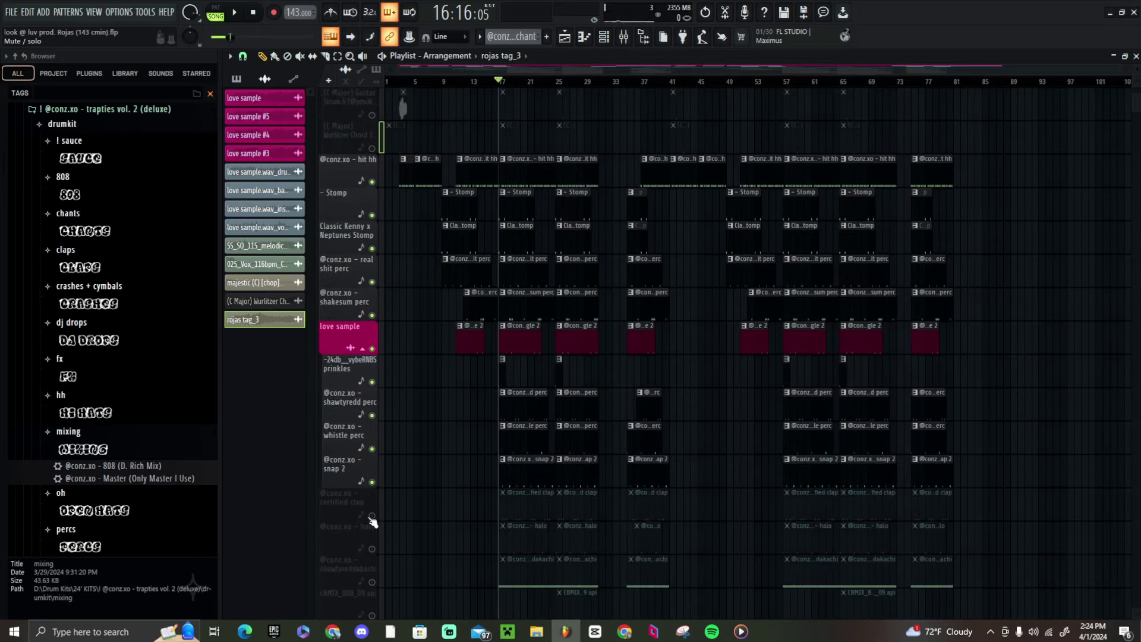
pyautogui.click(372, 515)
pyautogui.click(372, 549)
pyautogui.scroll(-2, 371, 537)
pyautogui.click(373, 515)
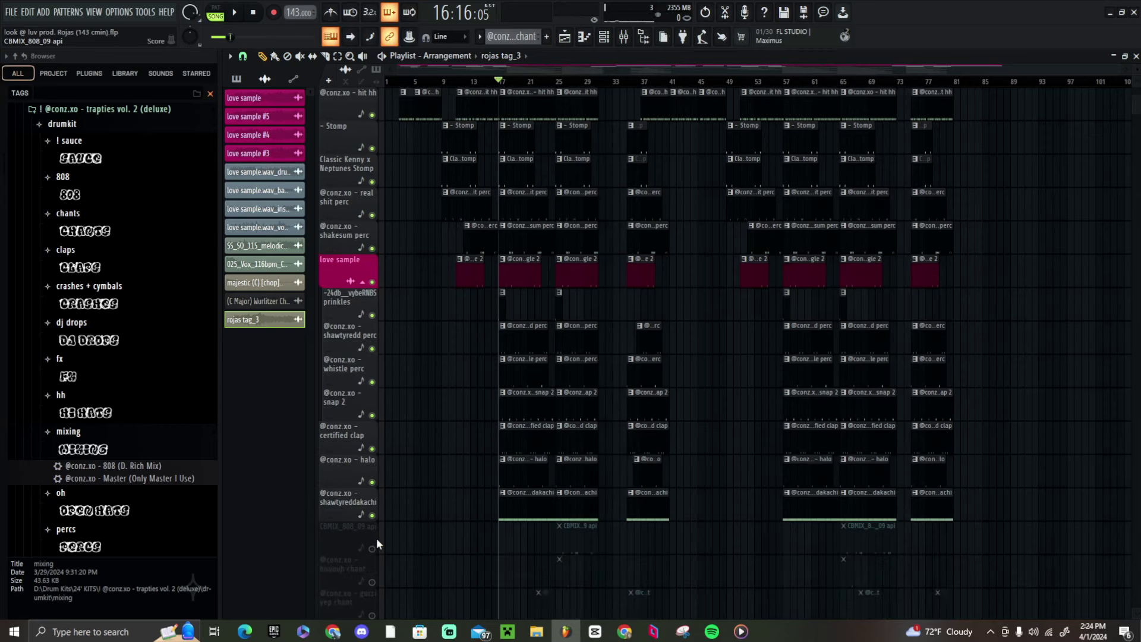
pyautogui.click(373, 547)
pyautogui.scroll(-2, 377, 544)
pyautogui.click(372, 516)
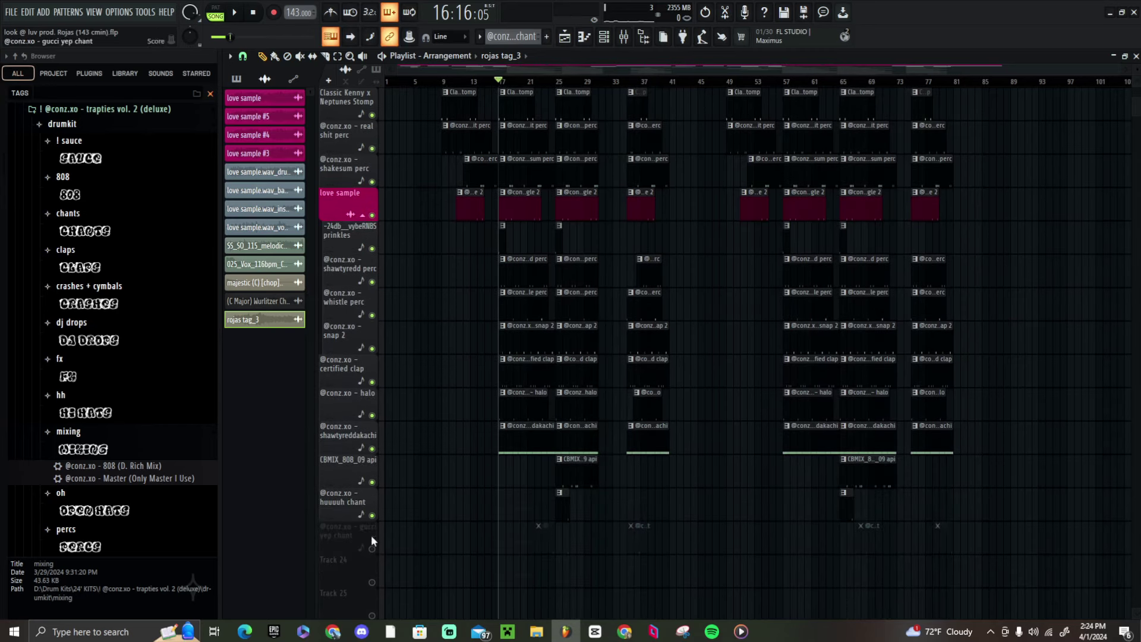
pyautogui.click(372, 548)
pyautogui.scroll(-6, 684, 511)
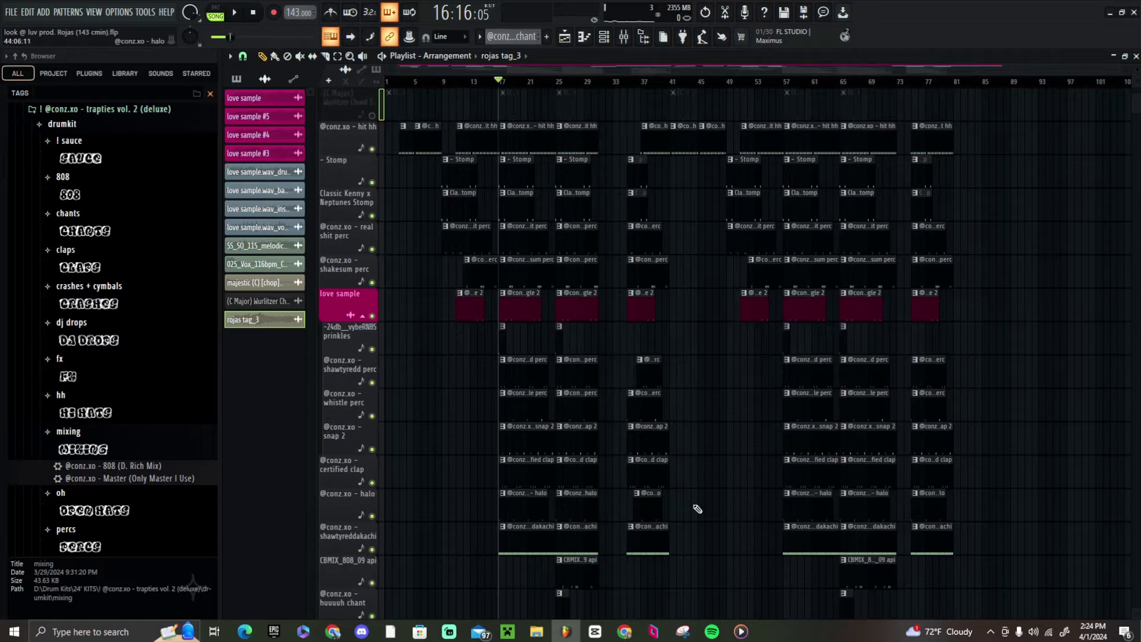
# - Play the unmuted drum tracks together with Track 1 from about bar 17 to bar 30
pyautogui.scroll(5, 784, 486)
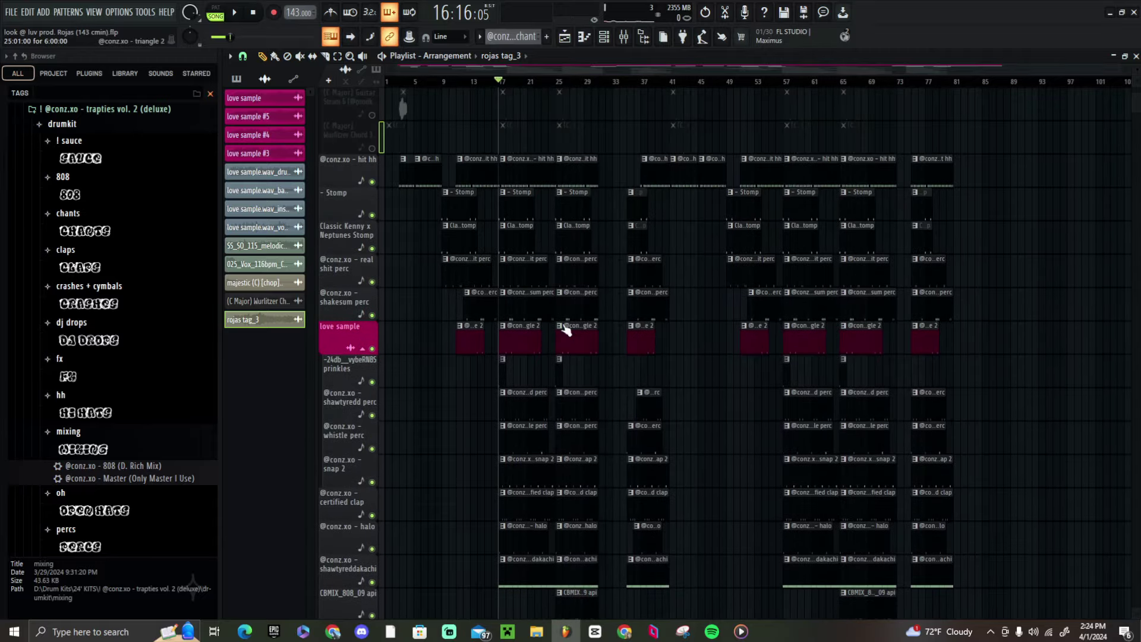
pyautogui.scroll(5, 564, 330)
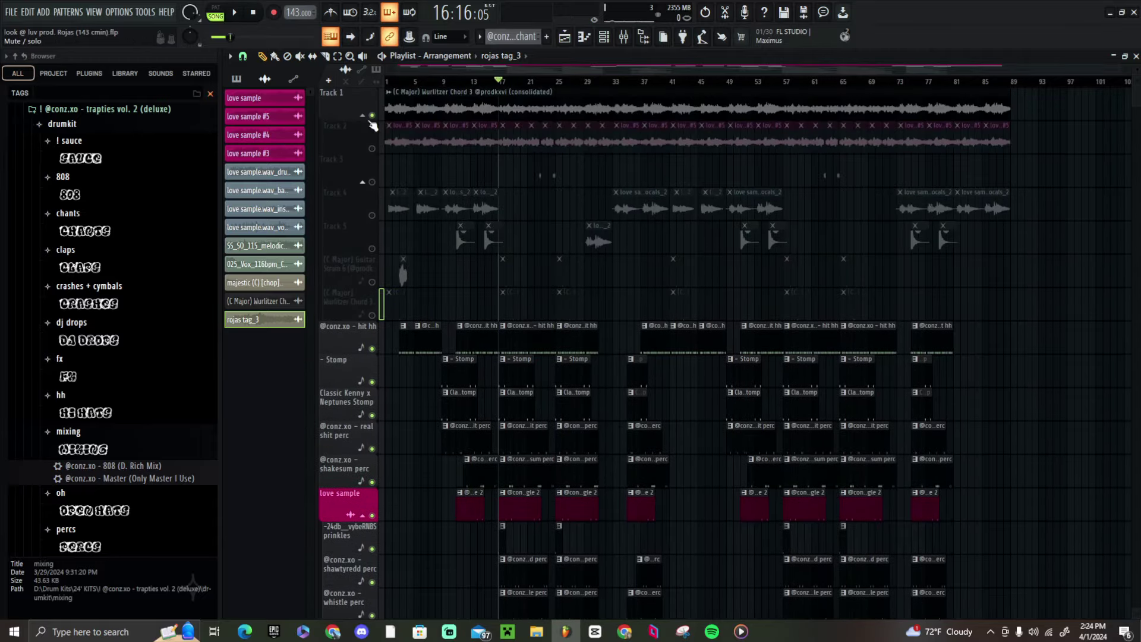
pyautogui.scroll(-10, 458, 160)
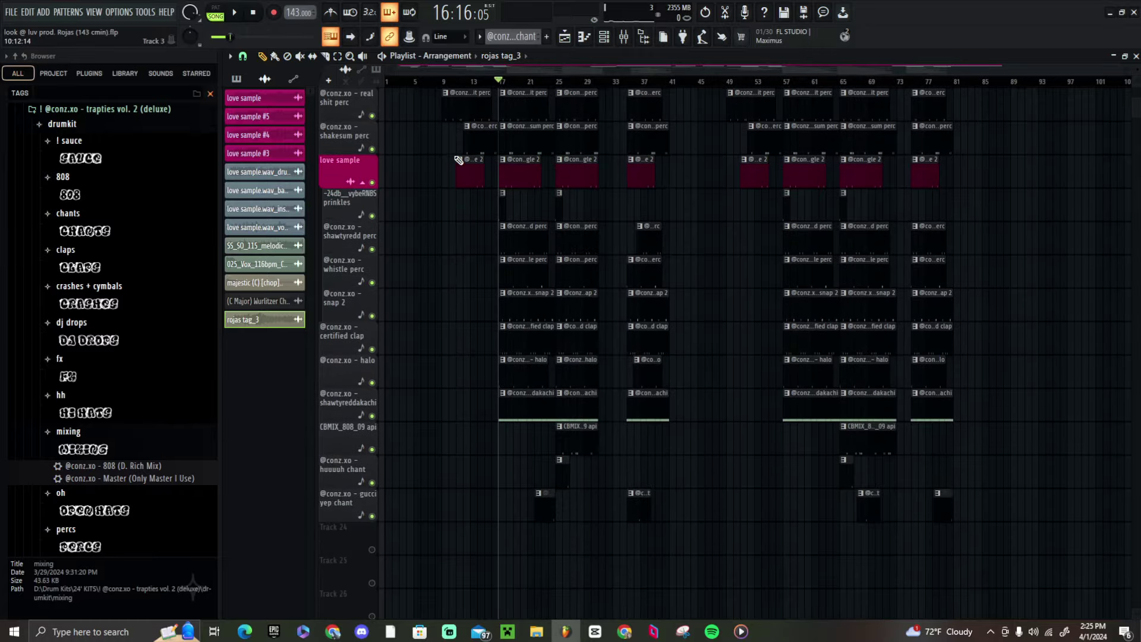
pyautogui.scroll(4, 466, 160)
pyautogui.press('space')
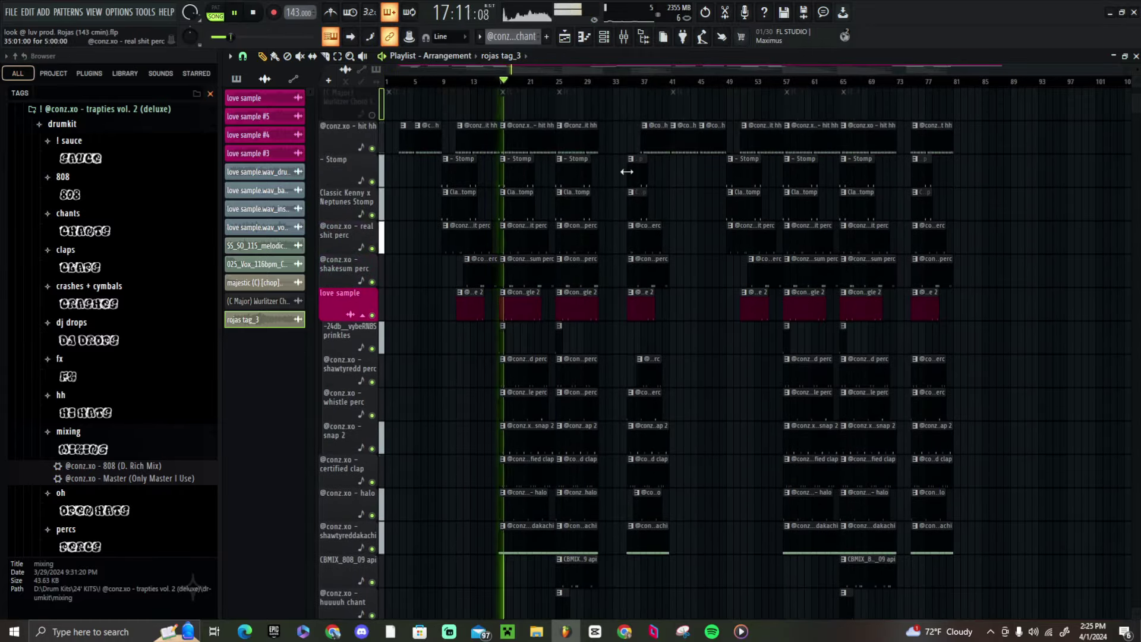
pyautogui.scroll(2, 508, 78)
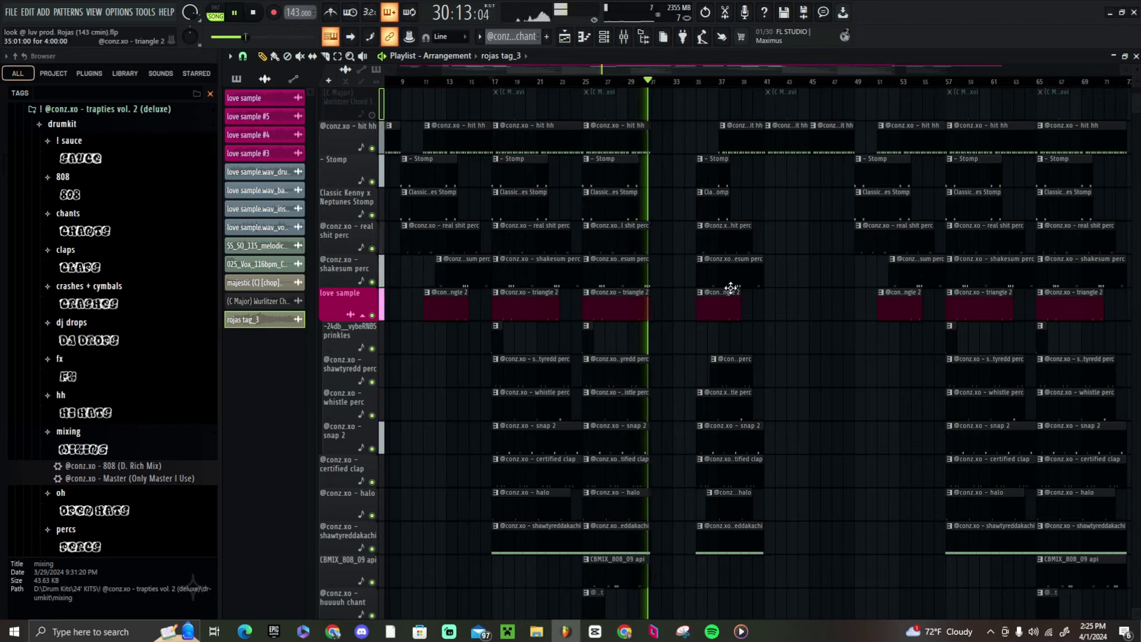
pyautogui.press('space')
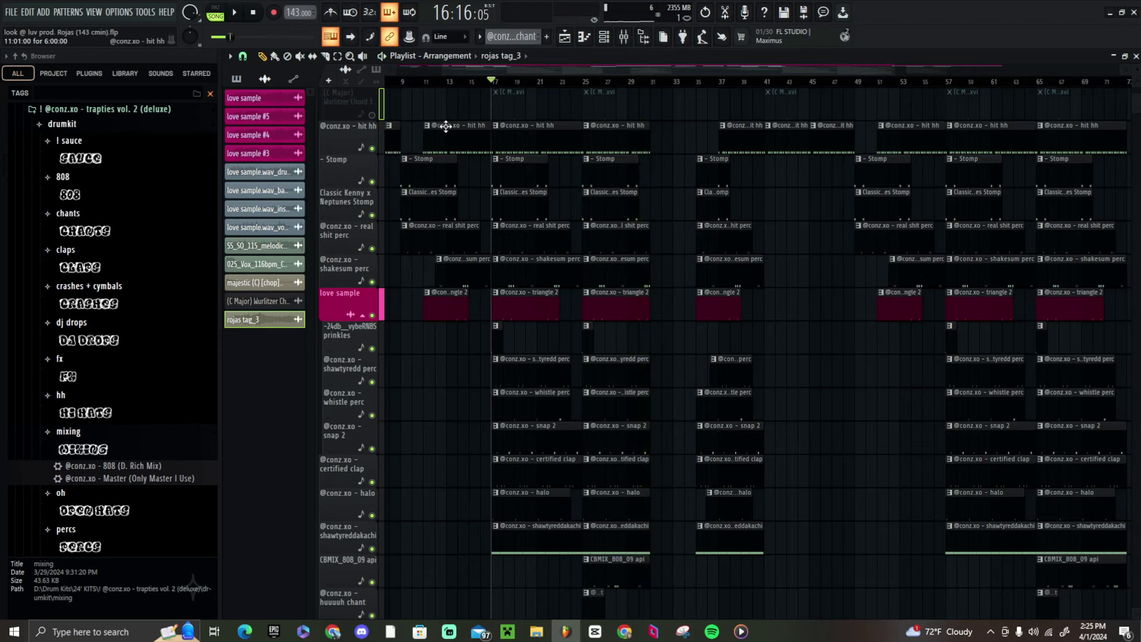
# - Open the hit hh pattern at bar 17 in the piano roll and switch playback to pattern mode
pyautogui.doubleClick(522, 133)
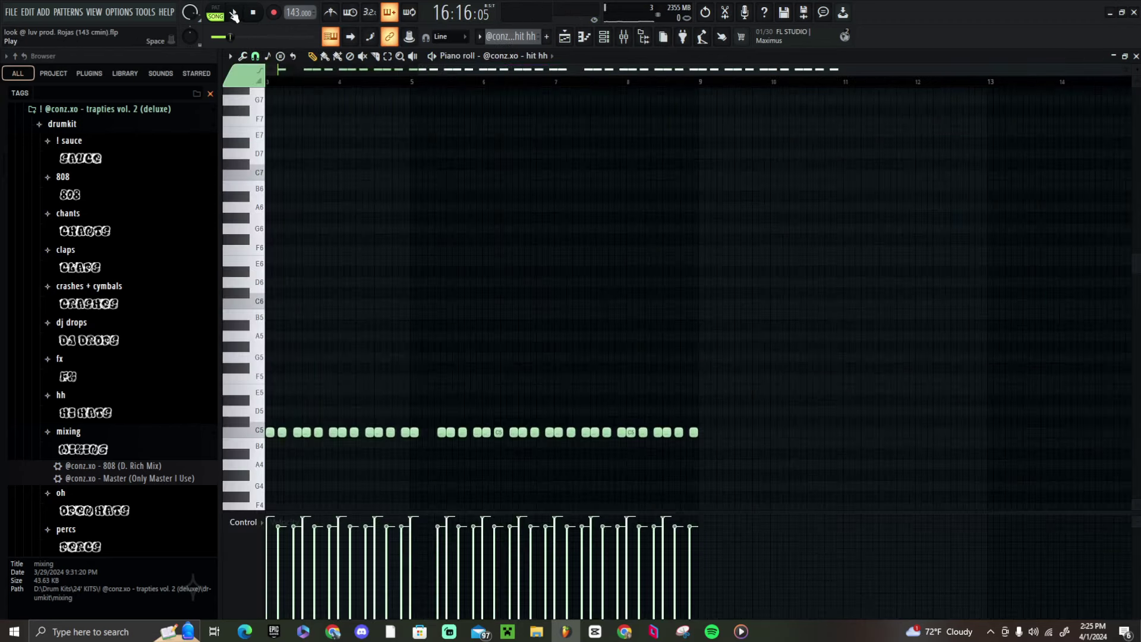
pyautogui.scroll(-1, 377, 169)
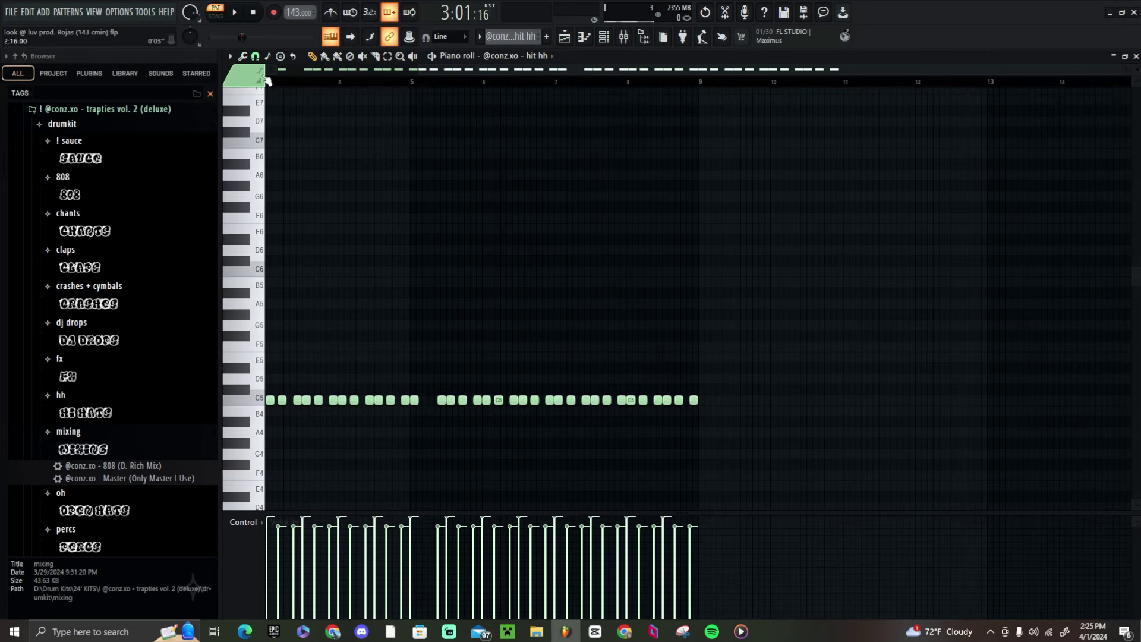
pyautogui.click(126, 73)
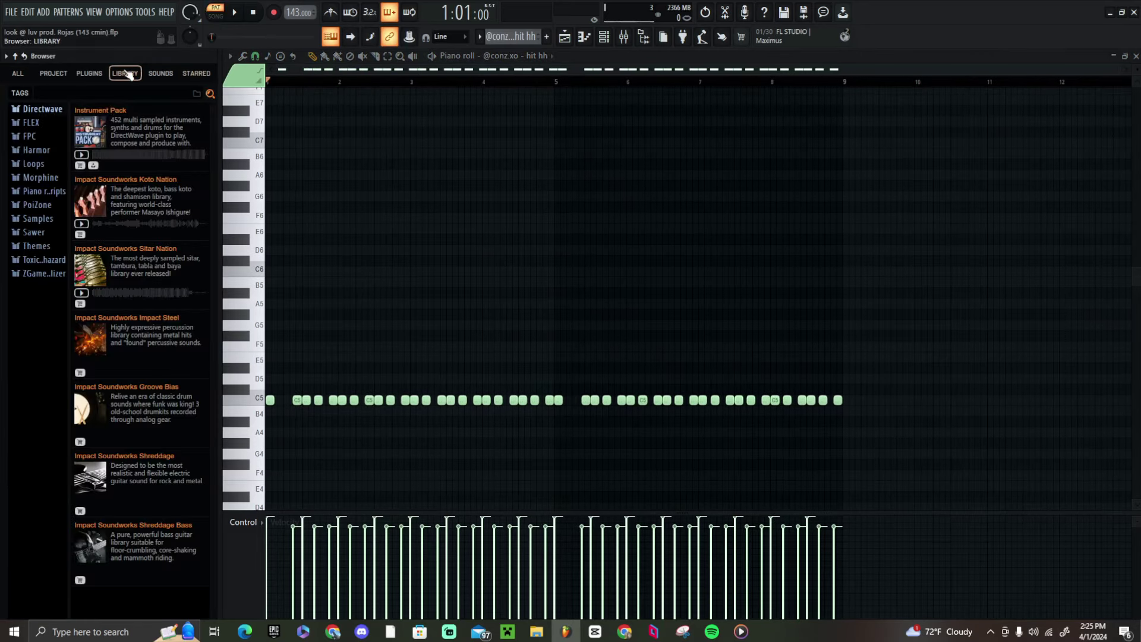
pyautogui.click(53, 73)
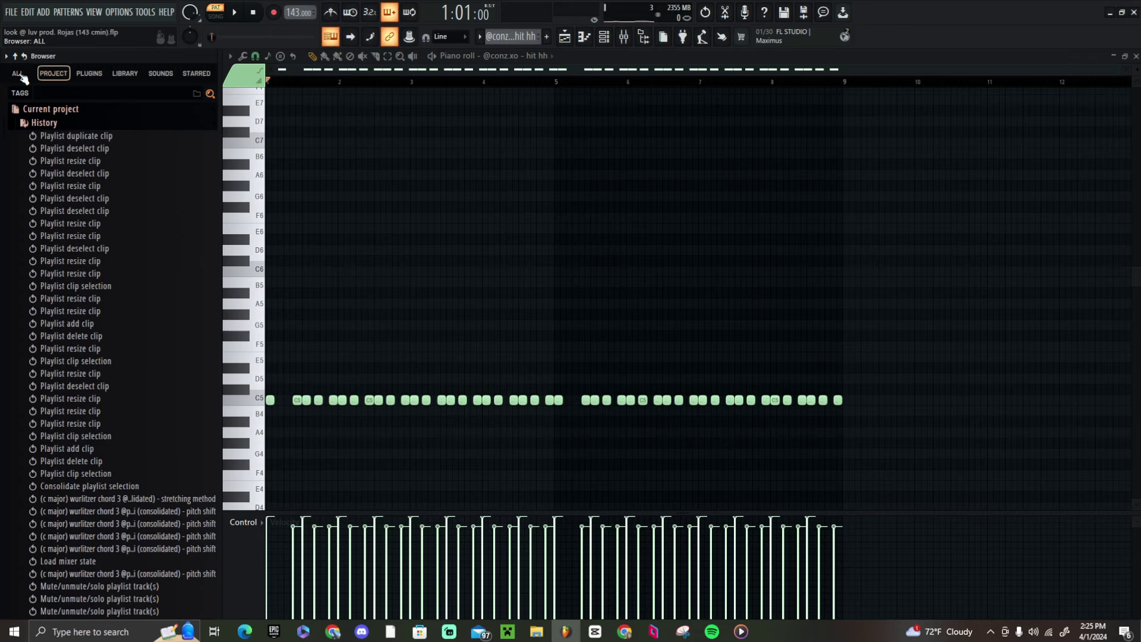
pyautogui.click(17, 73)
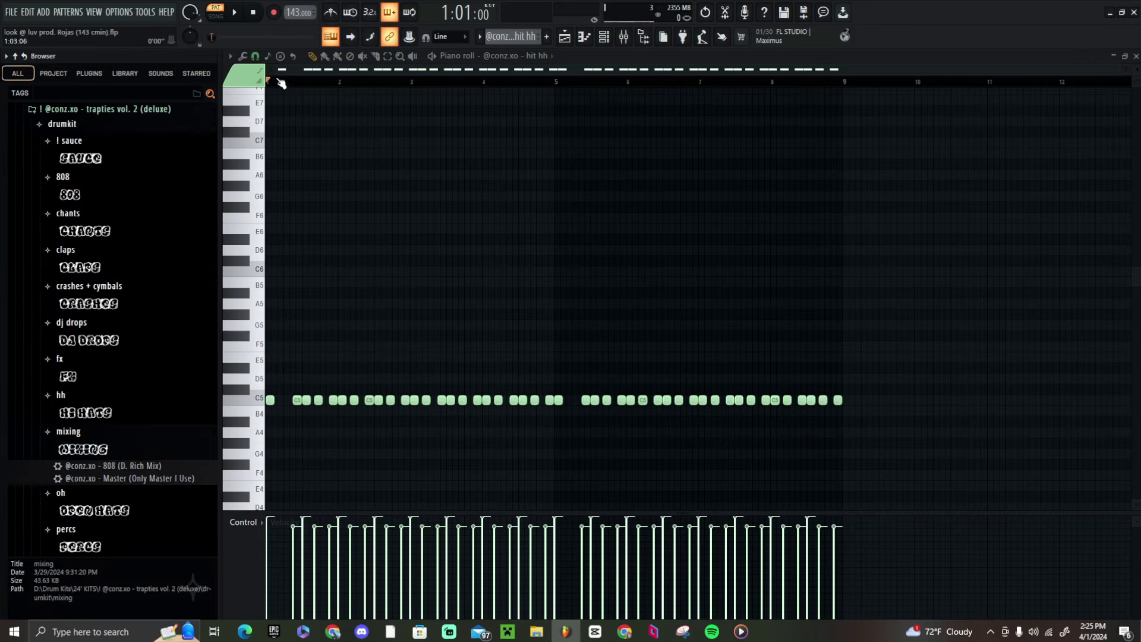
# - Play the hit hh pattern from bar 1 to about bar 4, and return to the playlist
pyautogui.press('space')
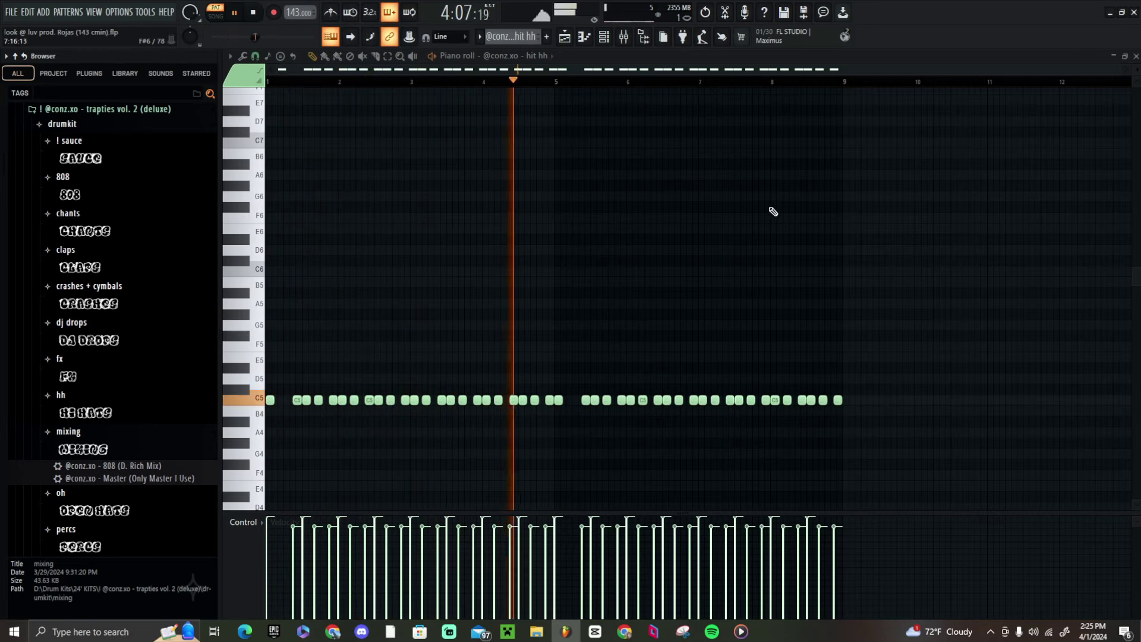
pyautogui.press('space')
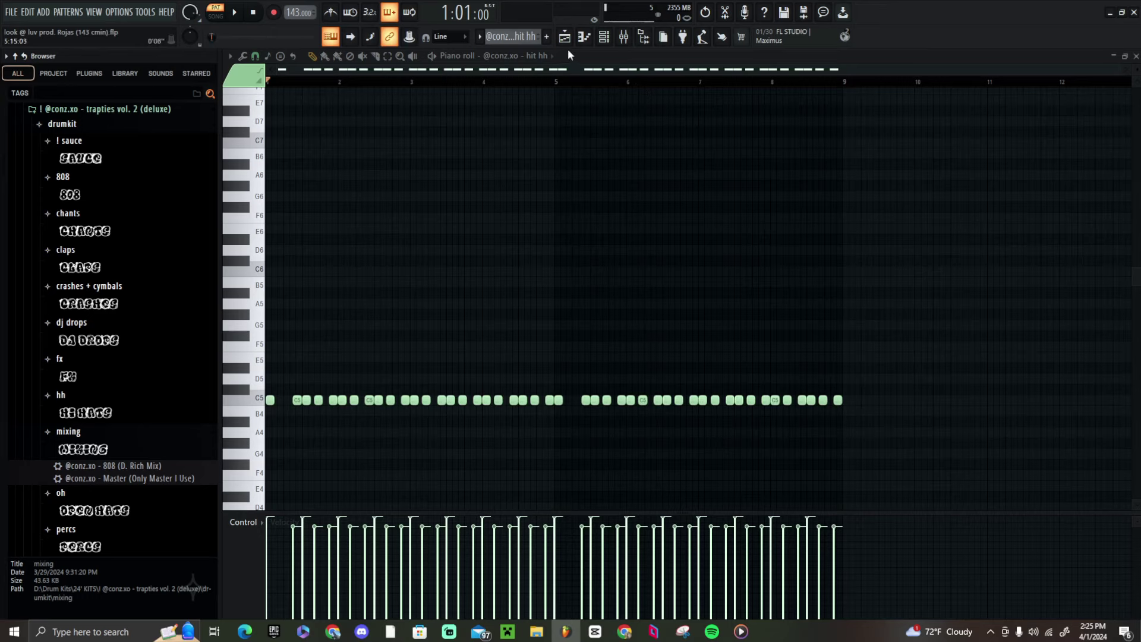
pyautogui.press('F5')
# - Open the Stomp pattern in the piano roll, play it from bar 1, and return to the playlist
pyautogui.doubleClick(505, 178)
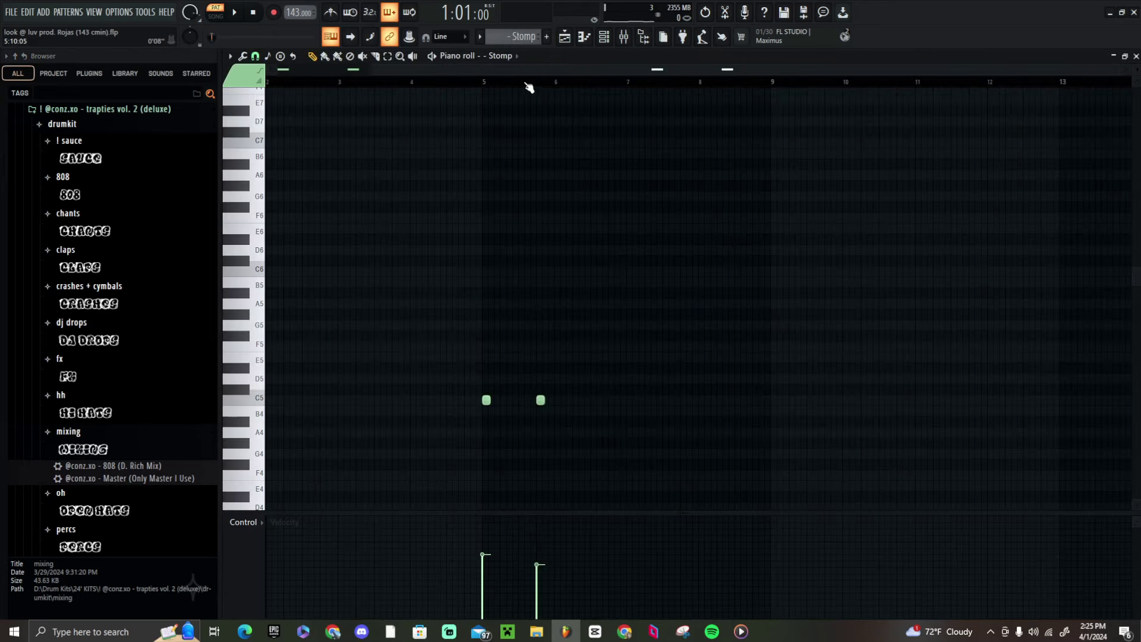
pyautogui.press('space')
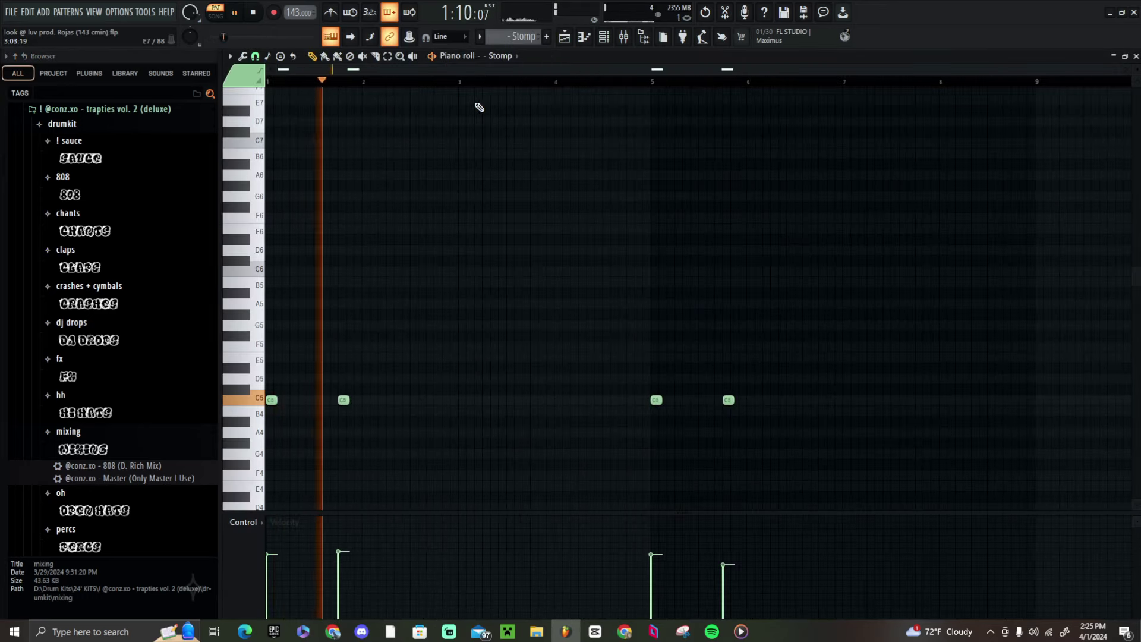
pyautogui.press('space')
pyautogui.click(565, 38)
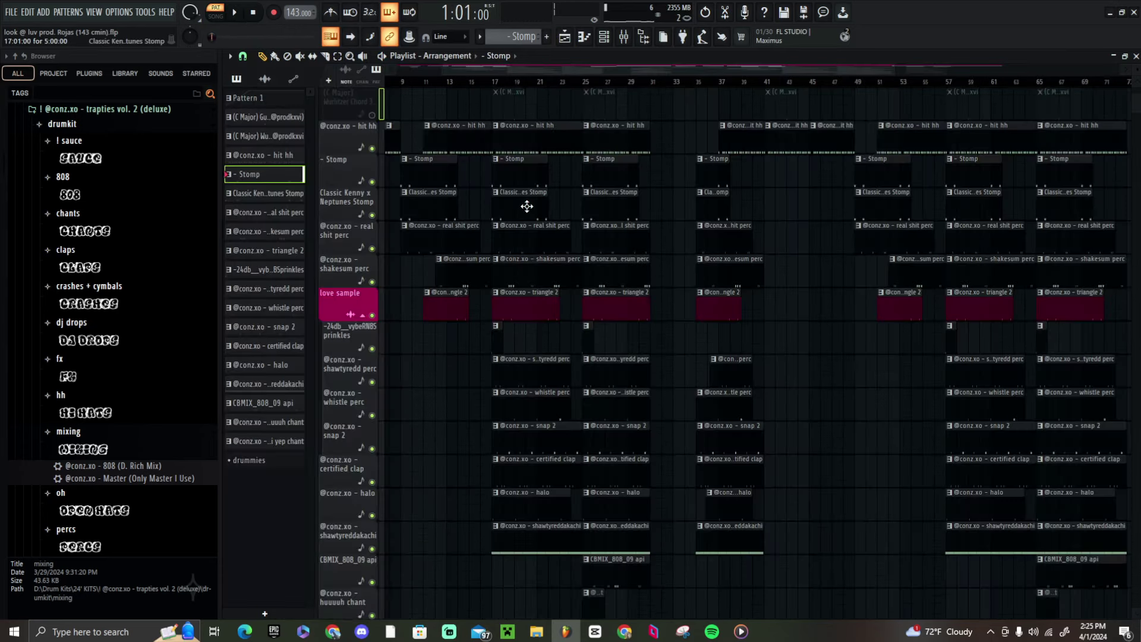
# - Open the Classic Kenny x Neptunes Stomp pattern in the piano roll, play it from bar 1, and return to the playlist
pyautogui.doubleClick(526, 206)
pyautogui.press('space')
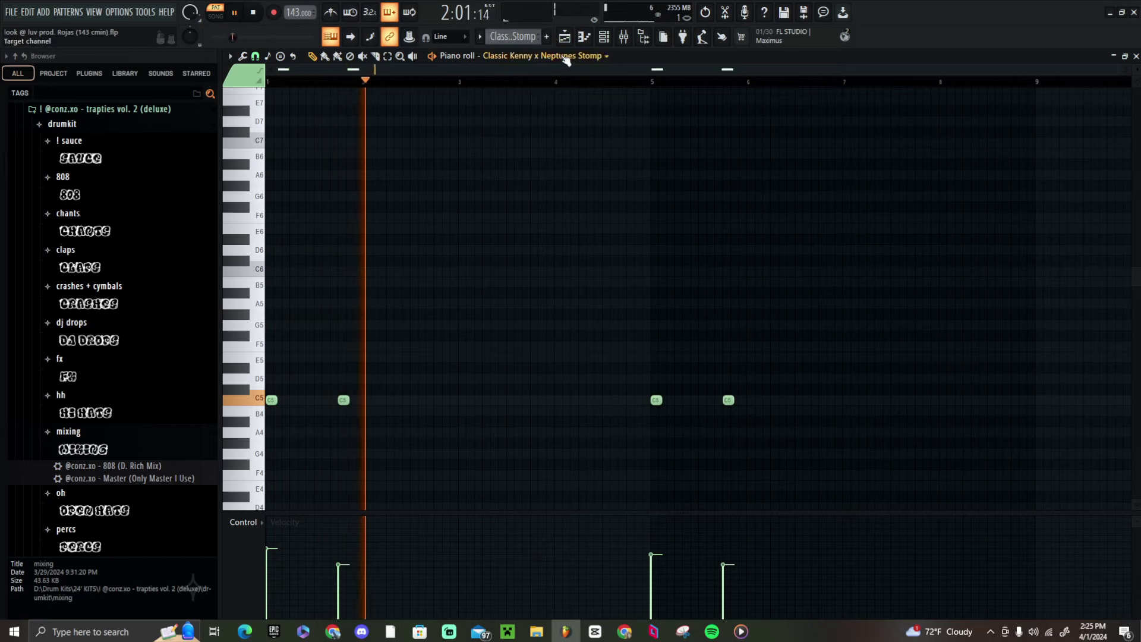
pyautogui.press('space')
pyautogui.press('F5')
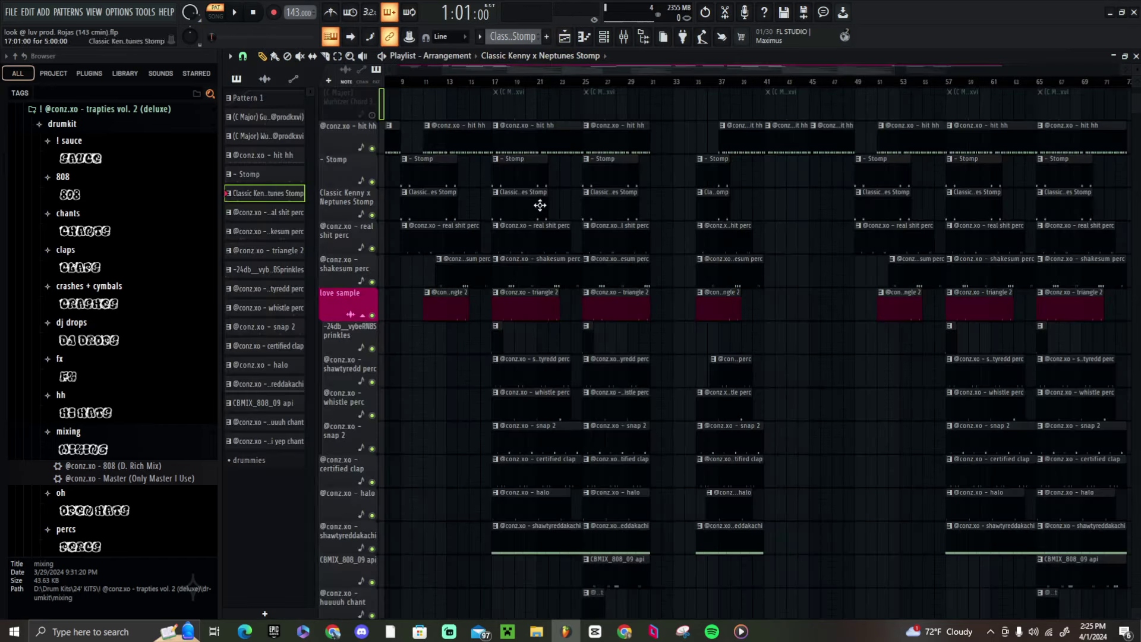
# - Open the real shit perc pattern in the piano roll, play it from bar 1, and return to the playlist
pyautogui.doubleClick(531, 240)
pyautogui.moveTo(527, 66); pyautogui.dragTo(298, 71)
pyautogui.press('space')
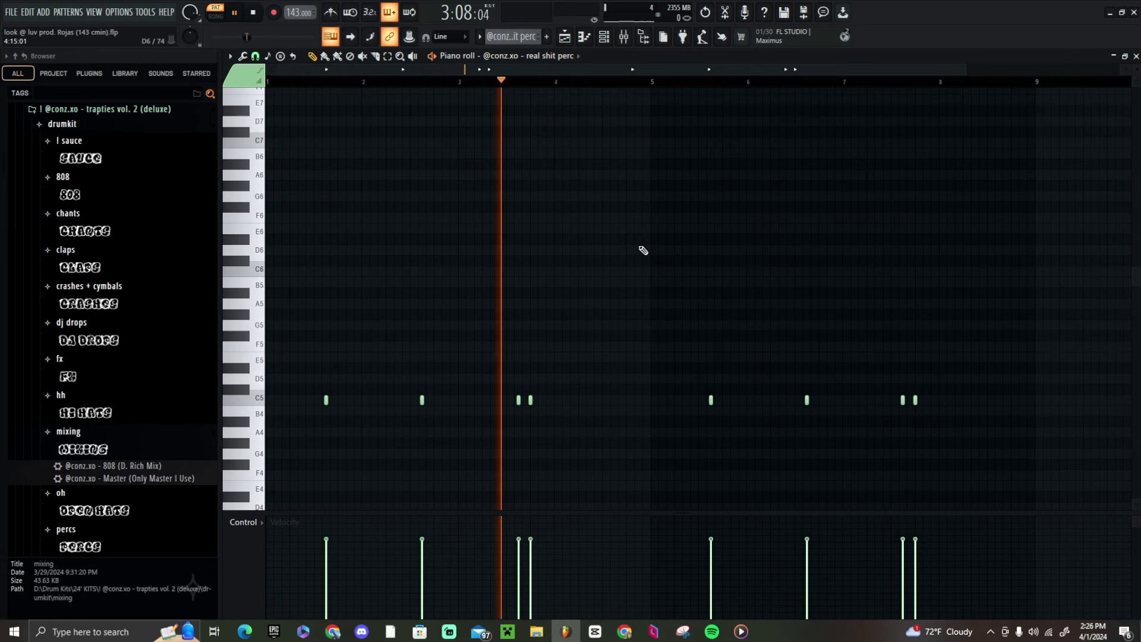
pyautogui.press('space')
pyautogui.click(565, 38)
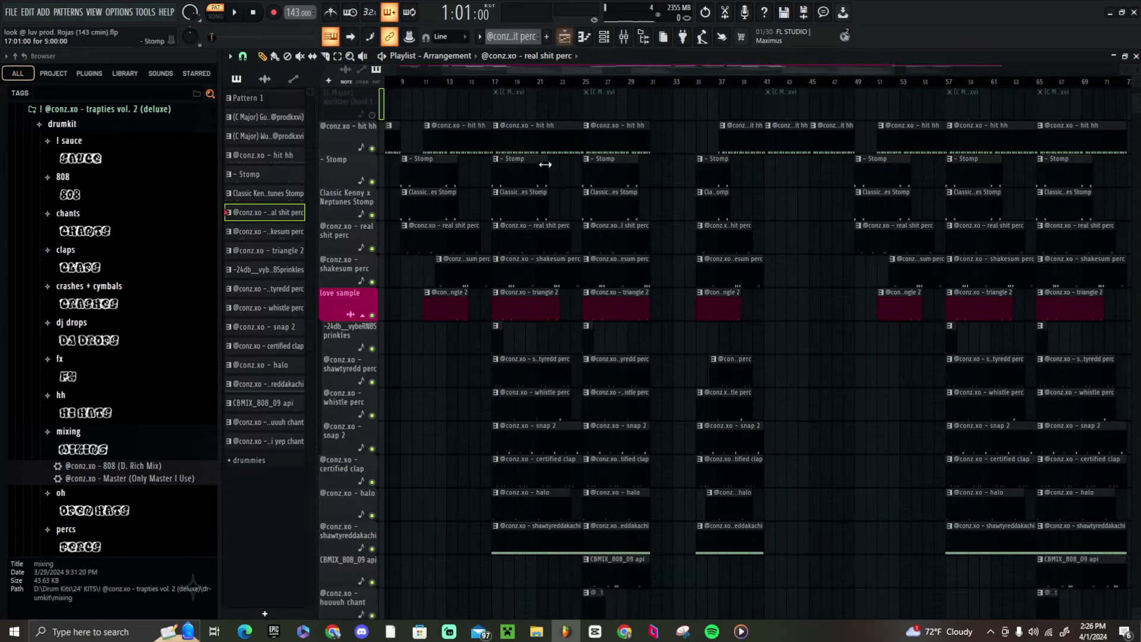
# - Open the shakesum perc pattern in the piano roll, play it from bar 2, and return to the playlist
pyautogui.doubleClick(528, 260)
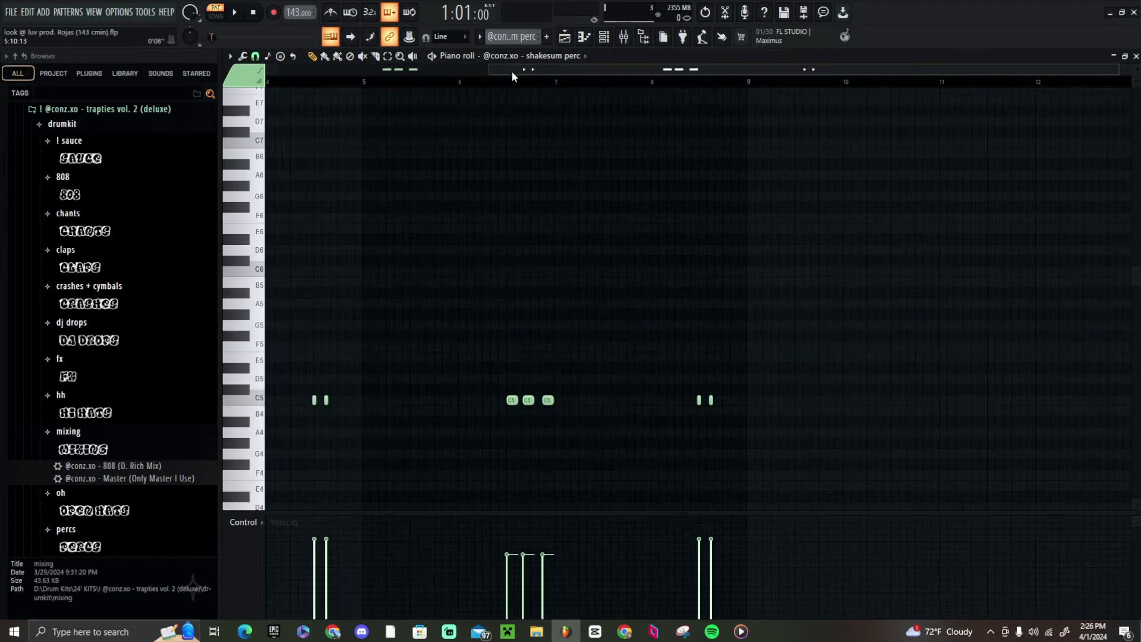
pyautogui.moveTo(512, 72); pyautogui.dragTo(267, 77)
pyautogui.click(365, 82)
pyautogui.press('space')
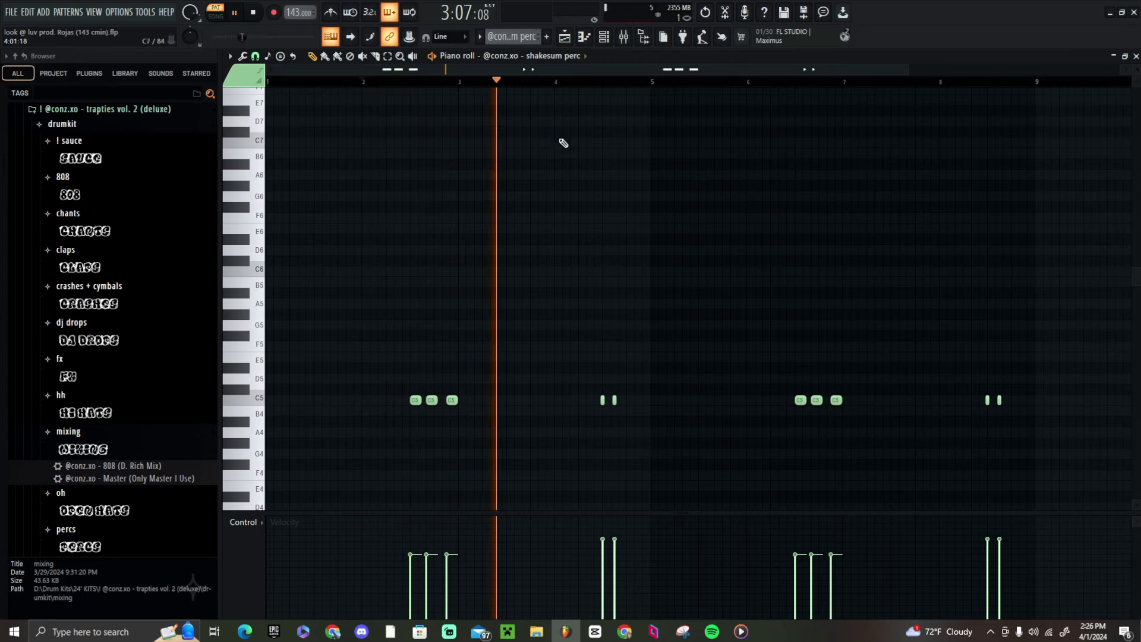
pyautogui.press('space')
pyautogui.click(565, 36)
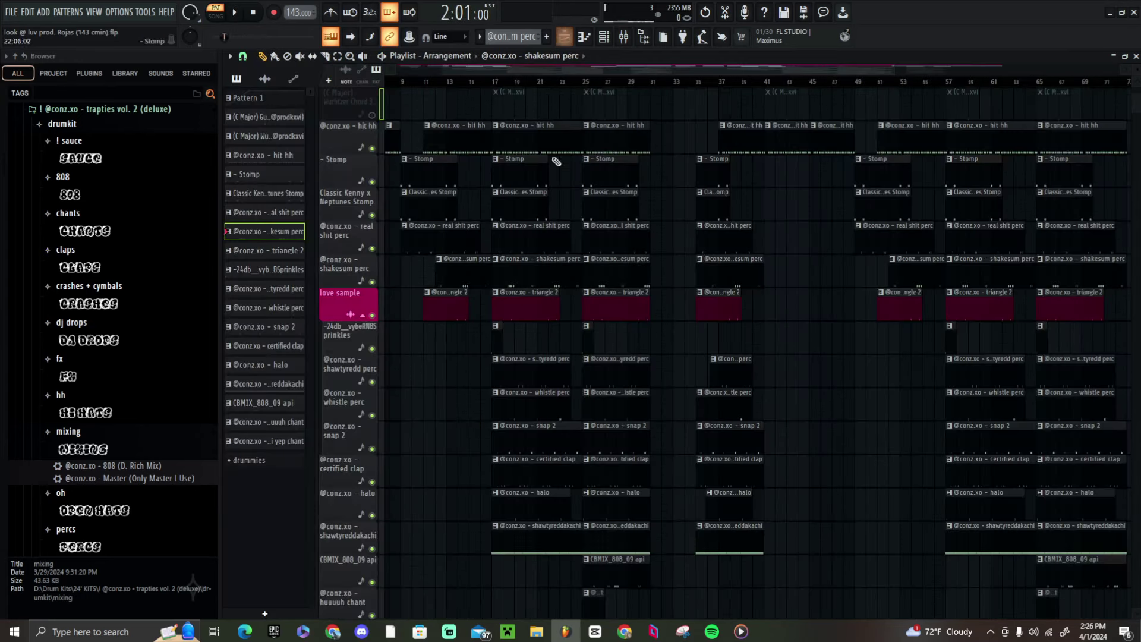
# - Open the triangle 2 pattern in the piano roll, play it from bar 5, and return to the playlist
pyautogui.doubleClick(535, 306)
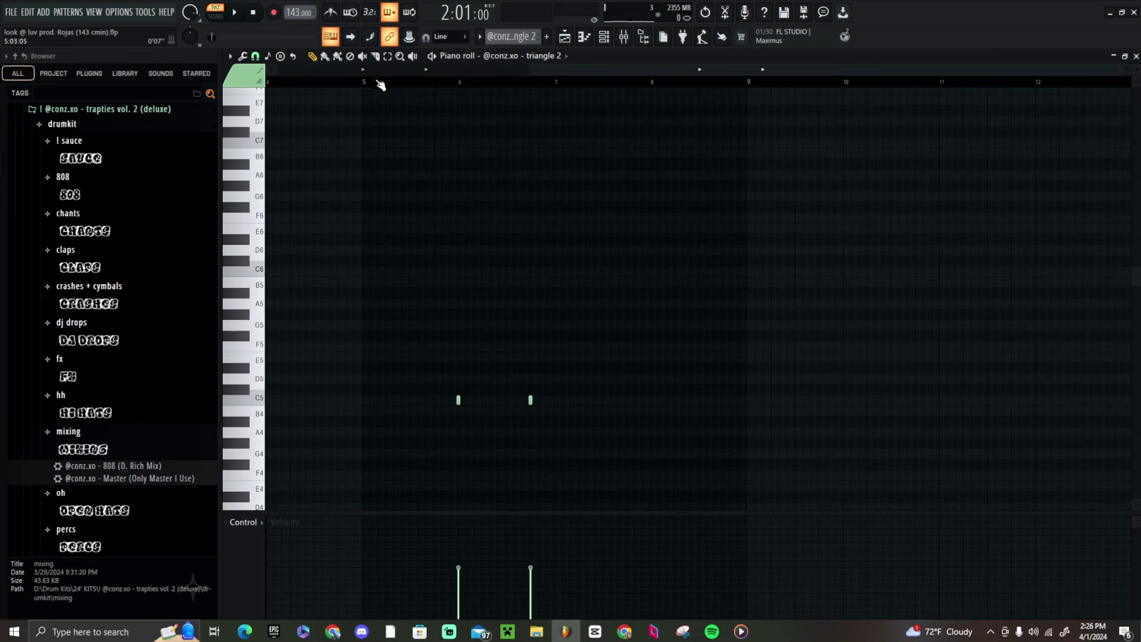
pyautogui.click(433, 83)
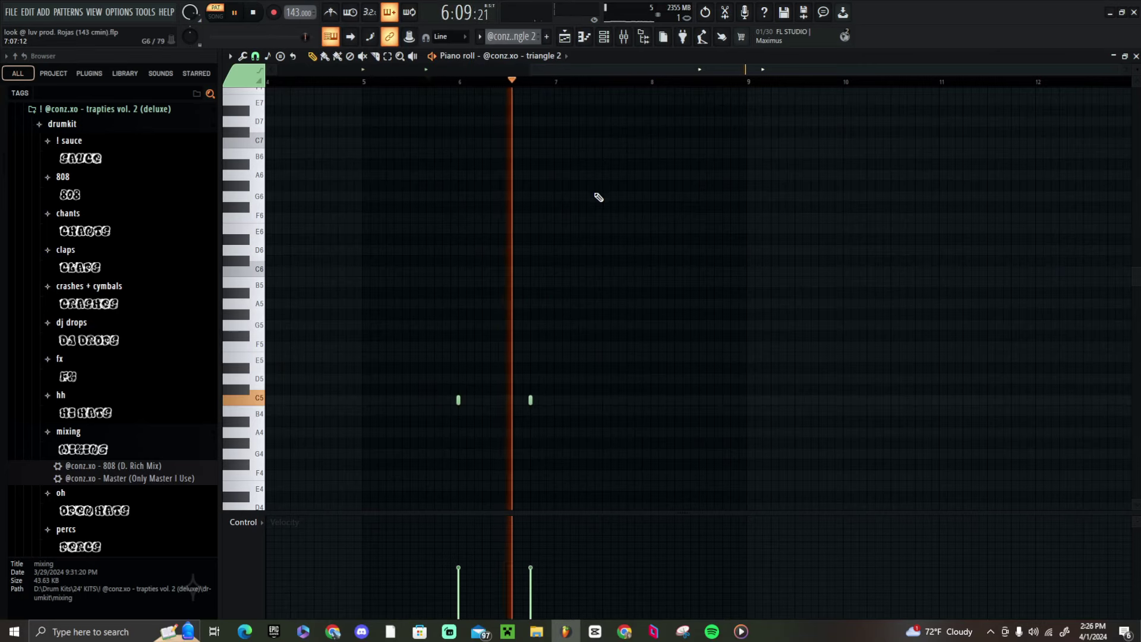
pyautogui.press('space')
pyautogui.click(565, 36)
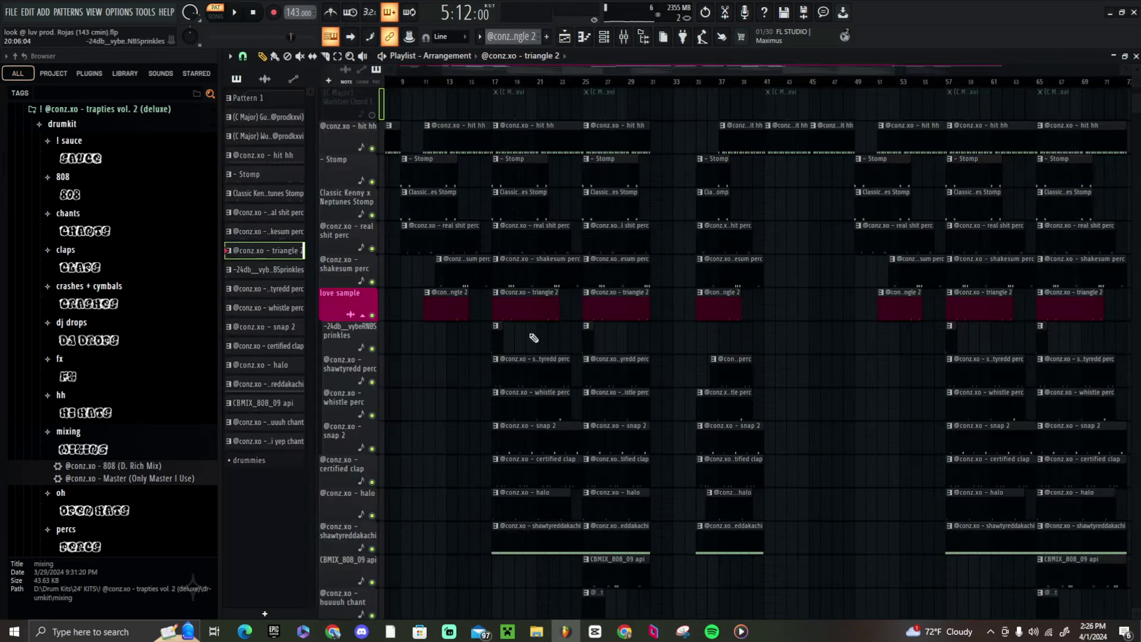
# - Open the vybeRNBSprinkles pattern in the piano roll, play it from bar 1, and return to the playlist
pyautogui.doubleClick(498, 346)
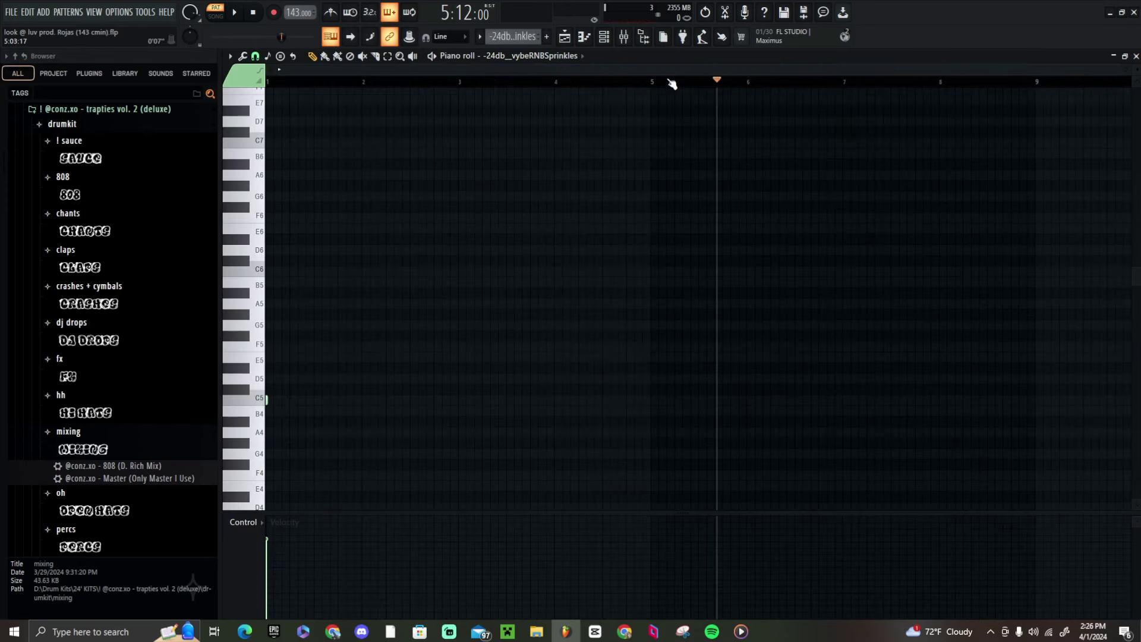
pyautogui.scroll(2, 671, 83)
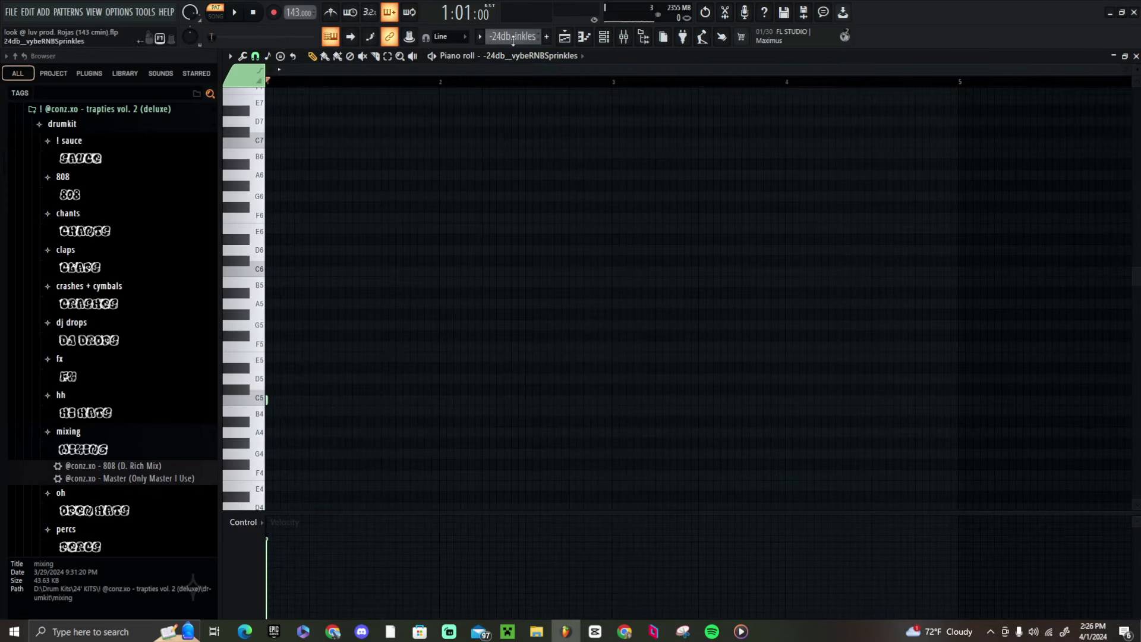
pyautogui.press('space')
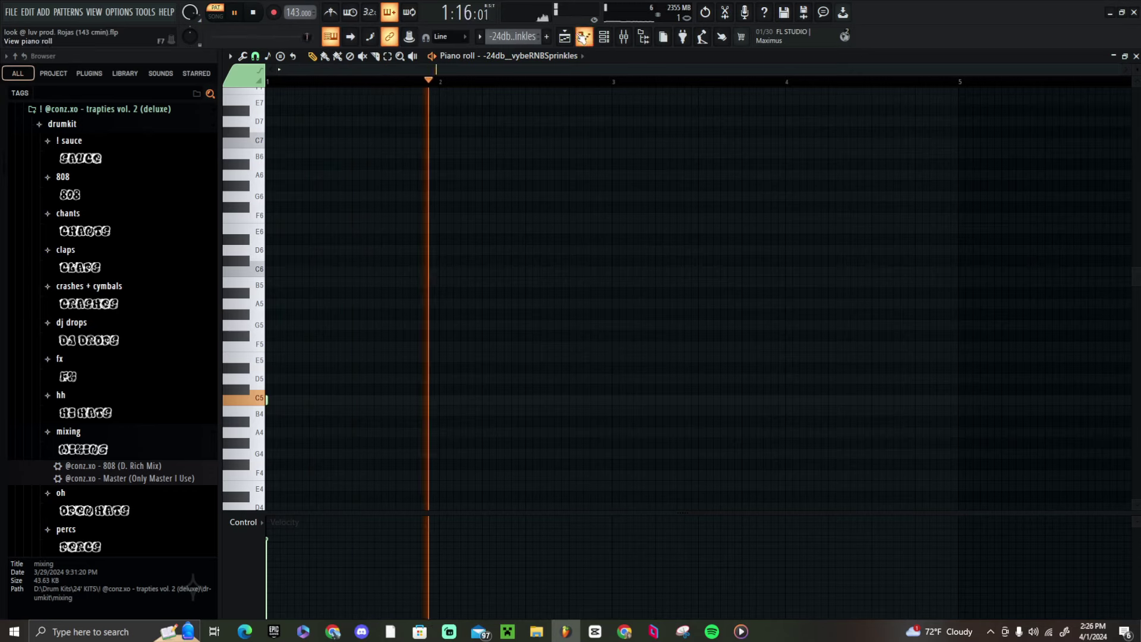
pyautogui.click(575, 36)
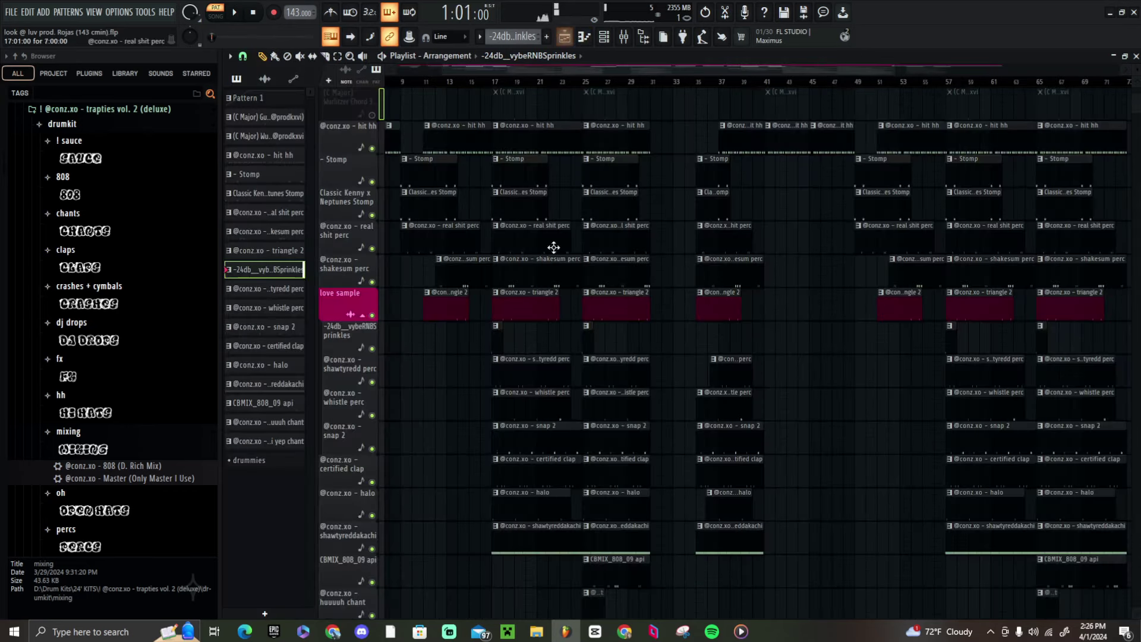
# - Open the shawtyredd perc pattern in the piano roll, play it from bar 1, and return to the playlist
pyautogui.doubleClick(535, 380)
pyautogui.scroll(-2, 514, 86)
pyautogui.moveTo(513, 85); pyautogui.dragTo(4, 100)
pyautogui.press('space')
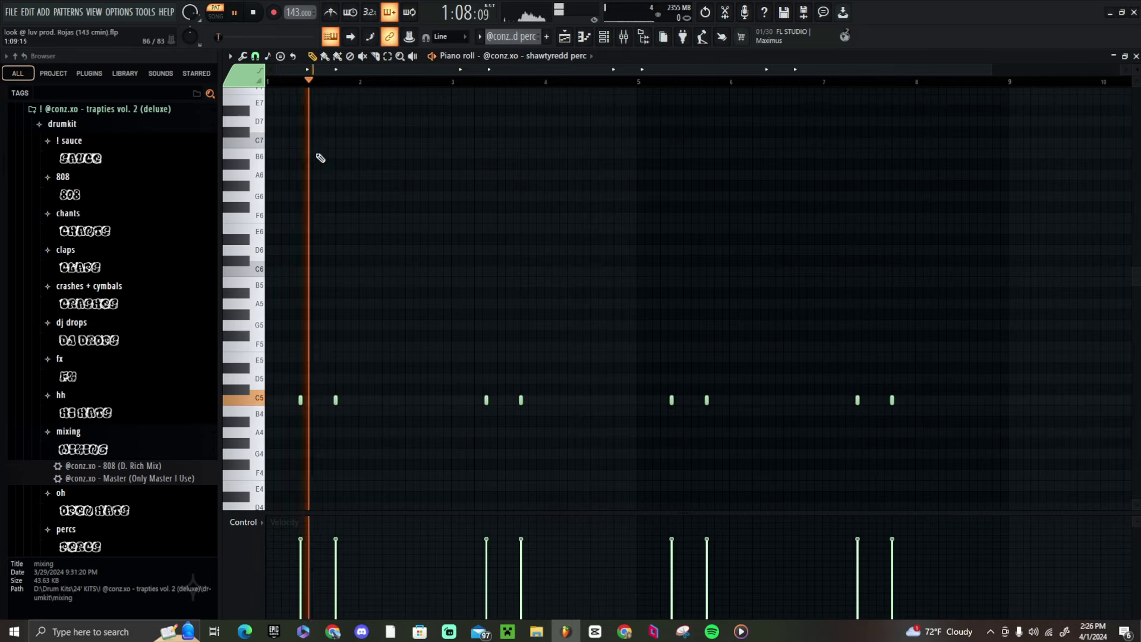
pyautogui.press('space')
pyautogui.click(567, 39)
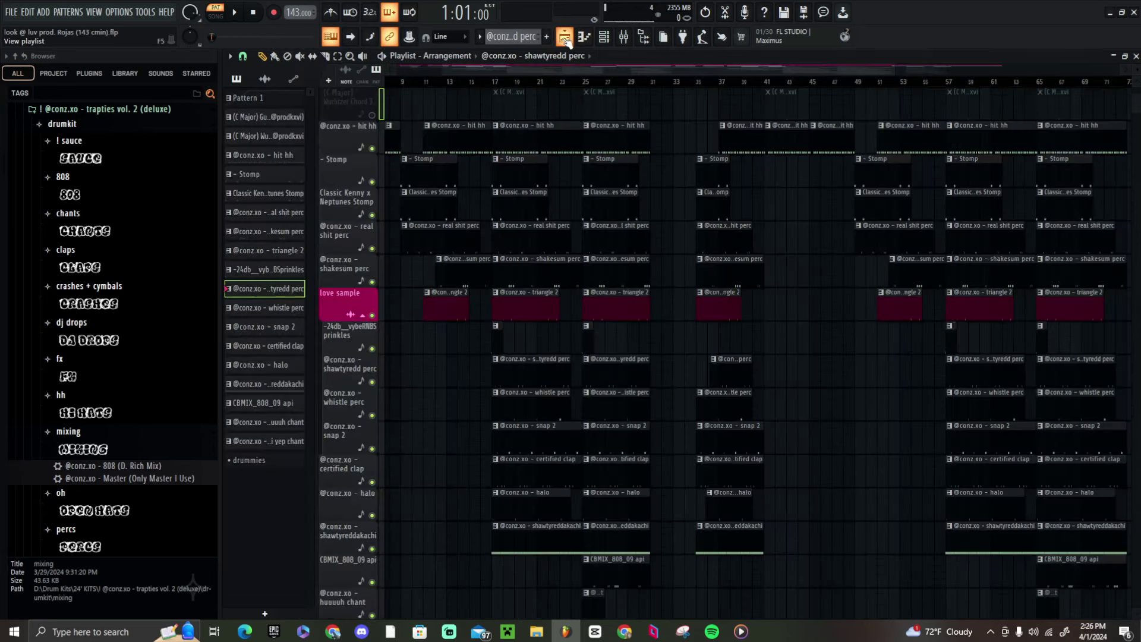
# - Open the whistle perc pattern in the piano roll, play it from just before bar 5, and return to the playlist
pyautogui.doubleClick(510, 402)
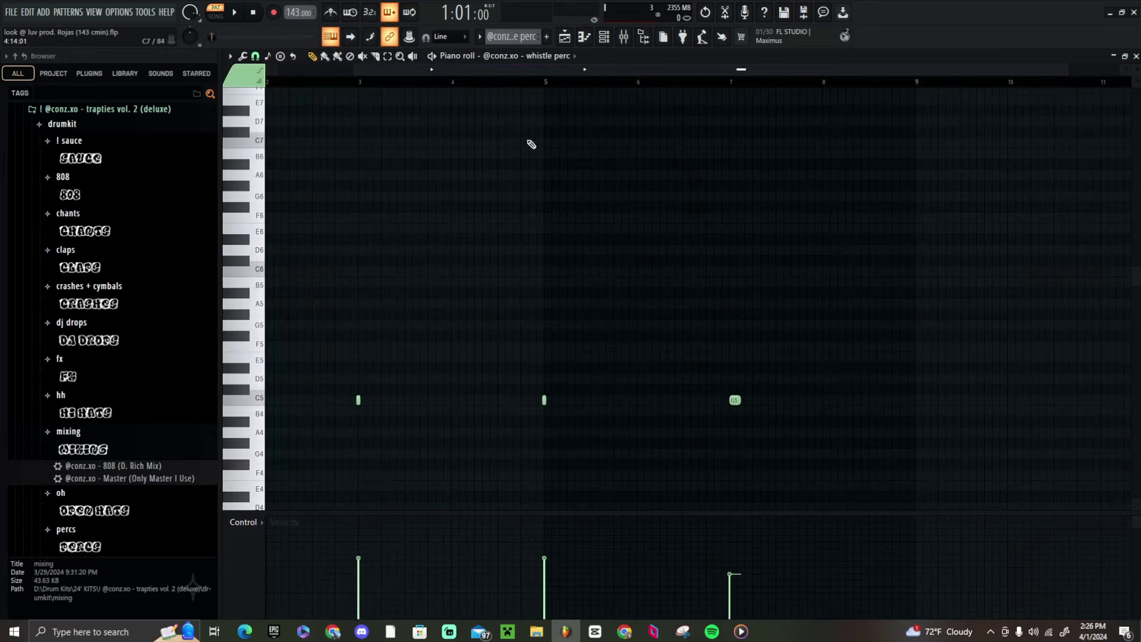
pyautogui.click(548, 84)
pyautogui.press('space')
pyautogui.click(540, 84)
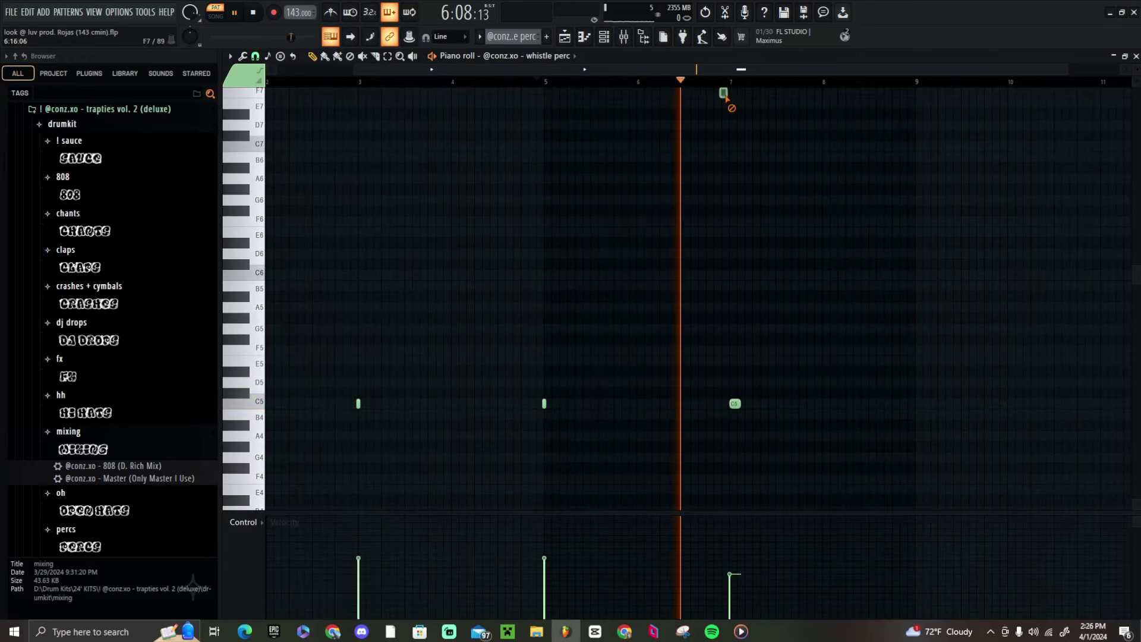
pyautogui.press('space')
pyautogui.press('F5')
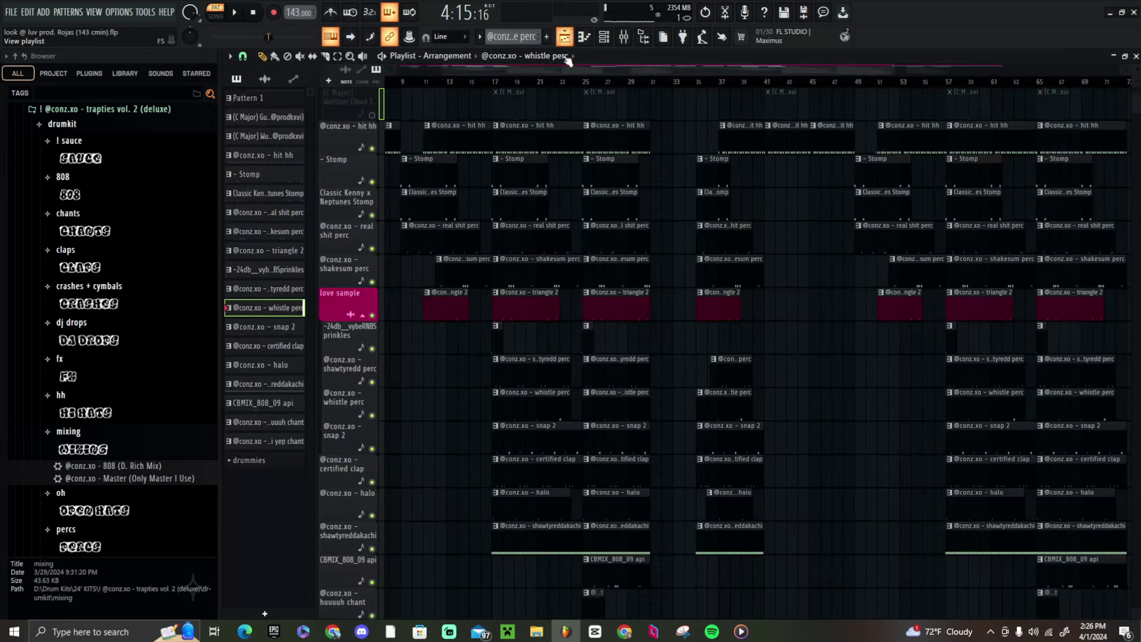
# - Open the snap 2 pattern in the piano roll, play it from bar 1, and return to the playlist
pyautogui.doubleClick(545, 411)
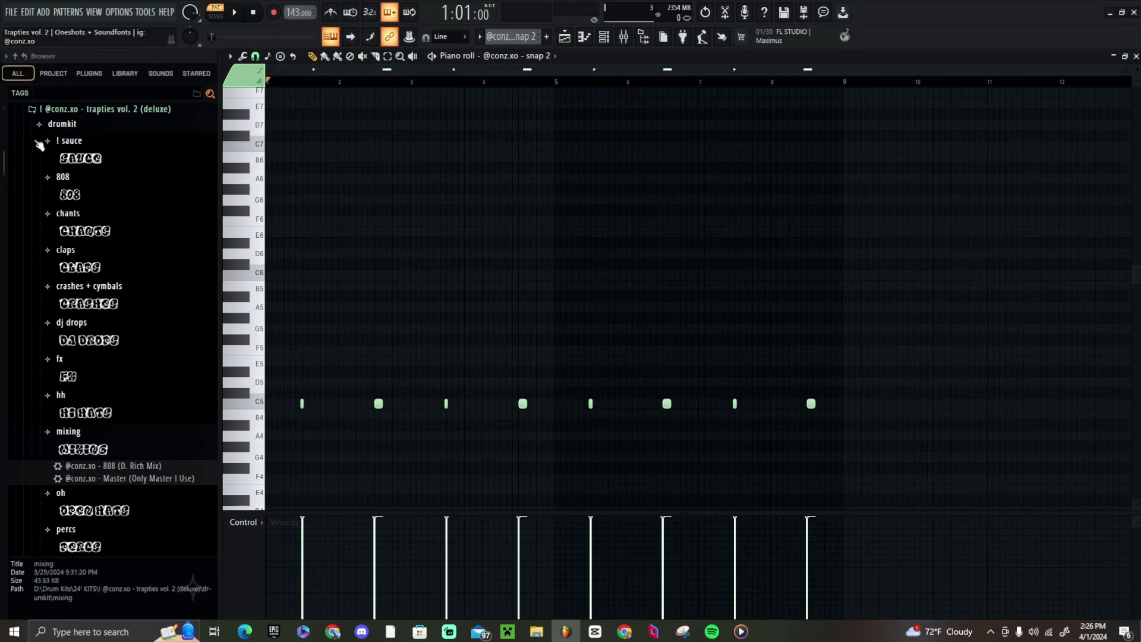
pyautogui.press('space')
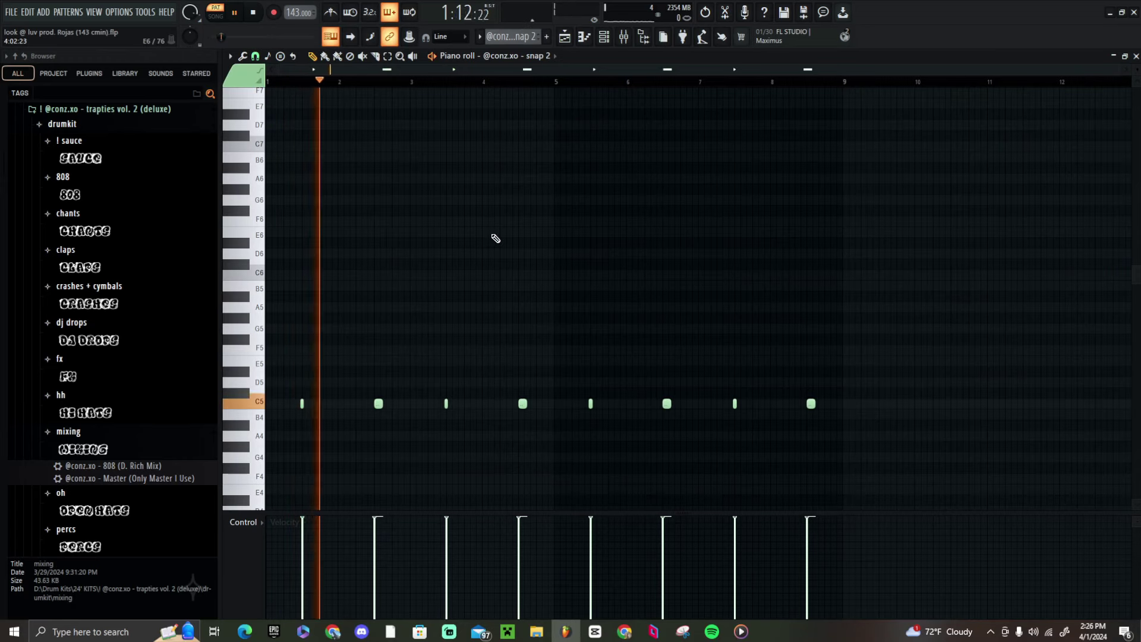
pyautogui.press('space')
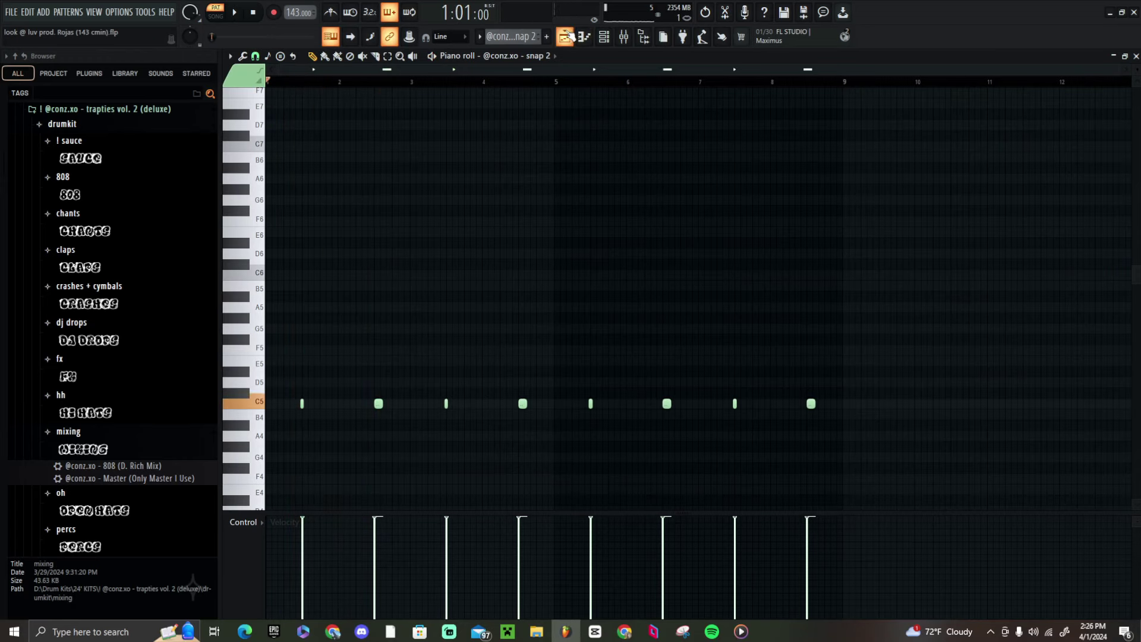
pyautogui.press('F5')
# - Open the certified clap pattern in the piano roll, play it from bar 1, and return to the playlist
pyautogui.doubleClick(516, 434)
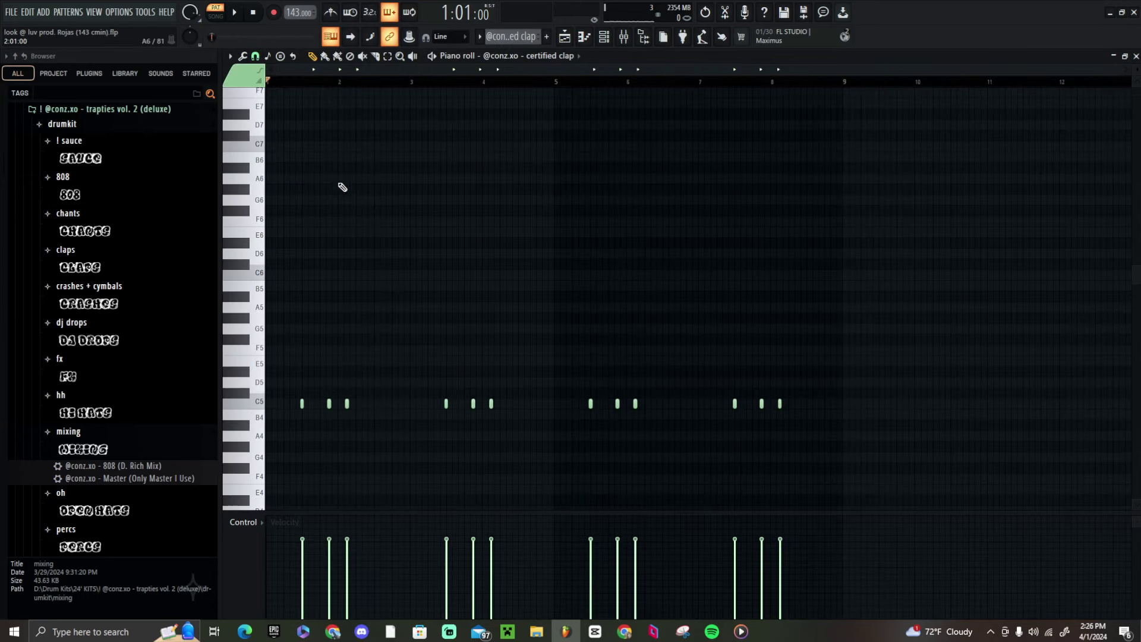
pyautogui.press('space')
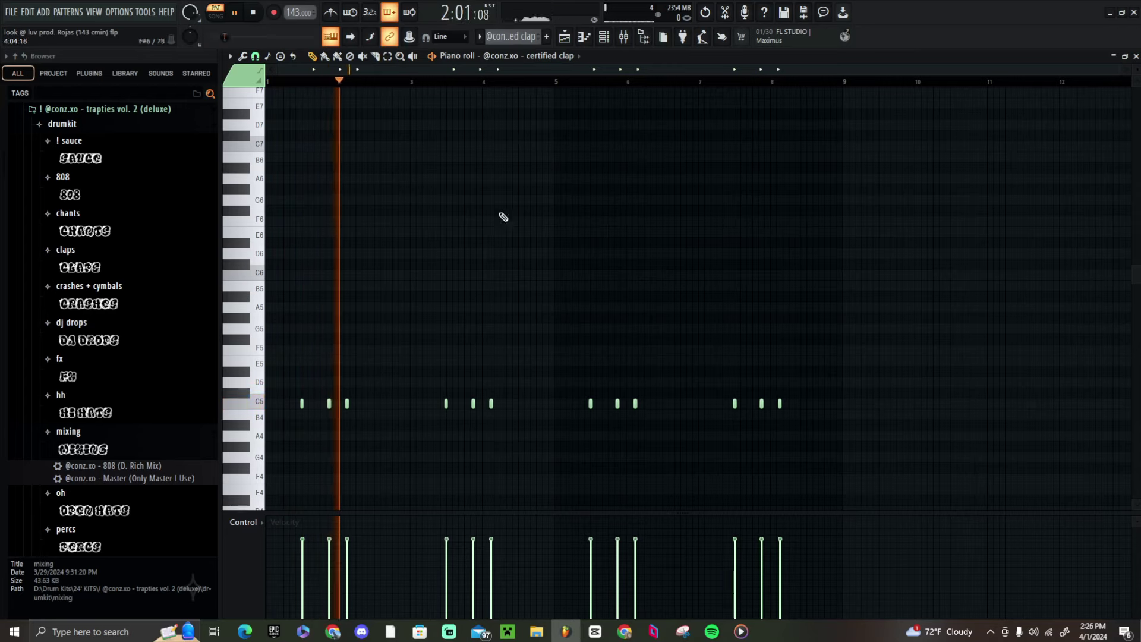
pyautogui.press('space')
pyautogui.press('F5')
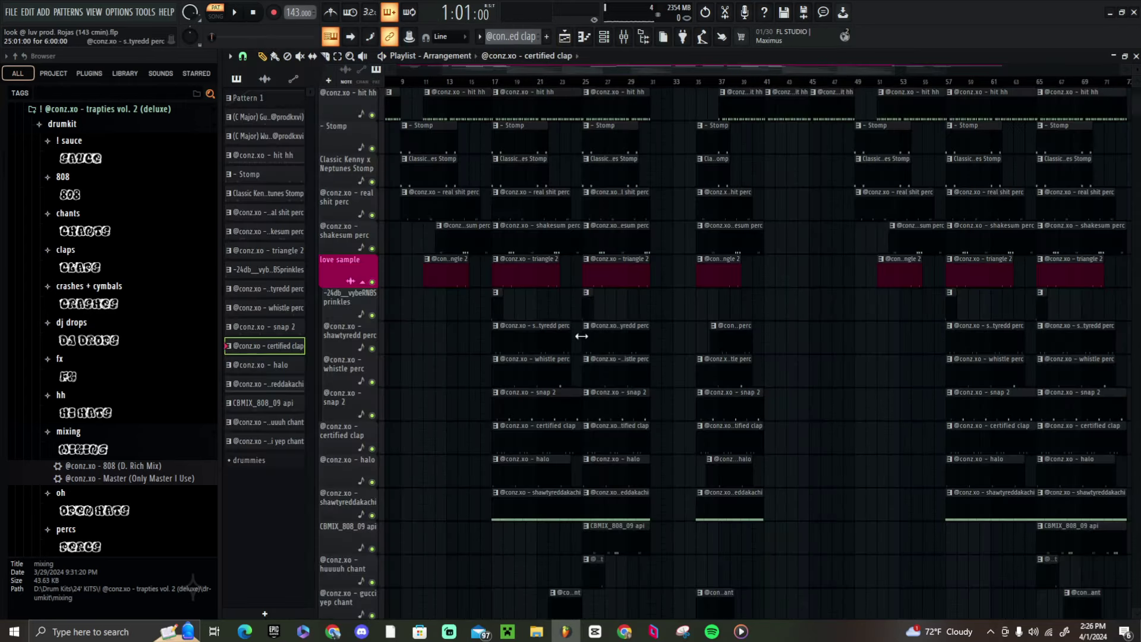
# - Open the halo pattern in the piano roll, play it from bar 1, and return to the playlist
pyautogui.doubleClick(552, 479)
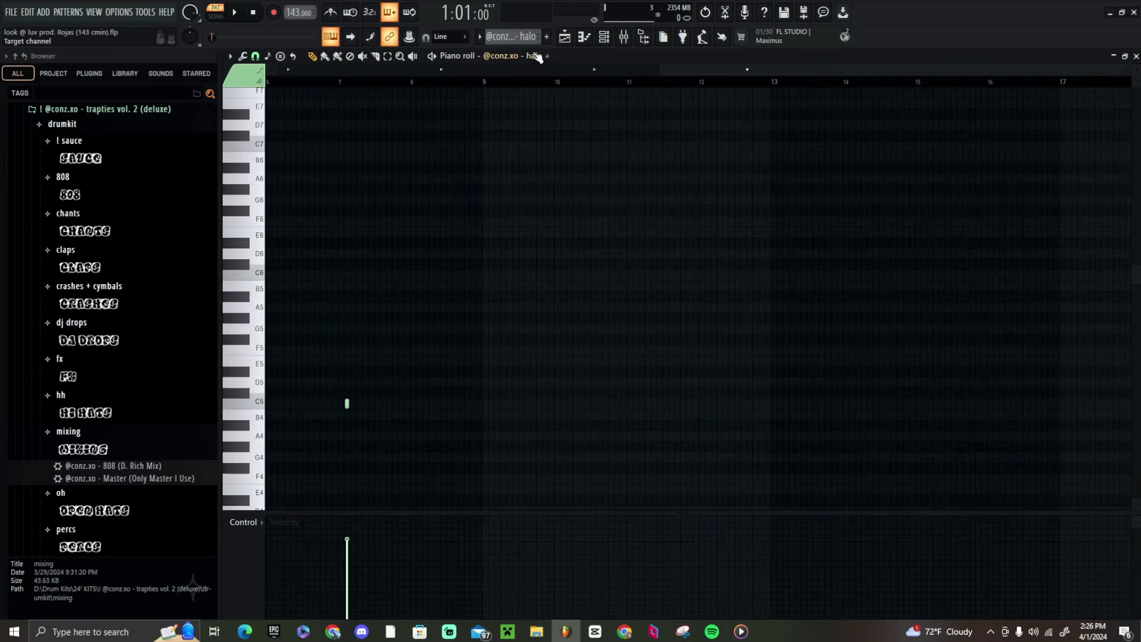
pyautogui.moveTo(535, 70); pyautogui.dragTo(536, 87)
pyautogui.press('space')
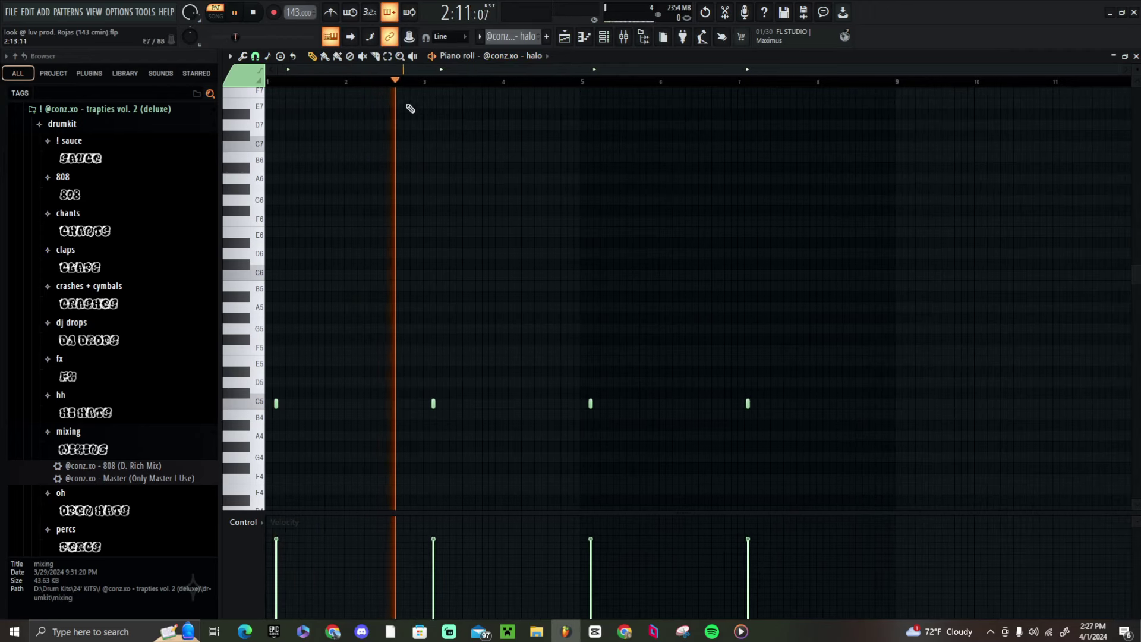
pyautogui.press('space')
pyautogui.press('F5')
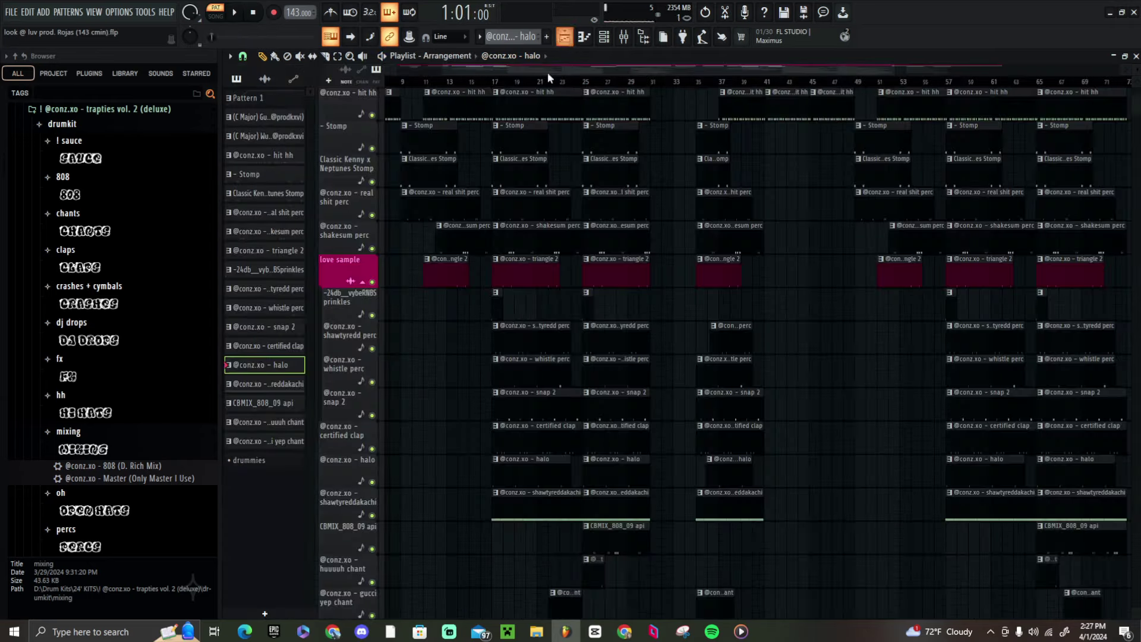
# - Open the shawtyreddakachi pattern in the piano roll and play it from bar 1
pyautogui.doubleClick(549, 501)
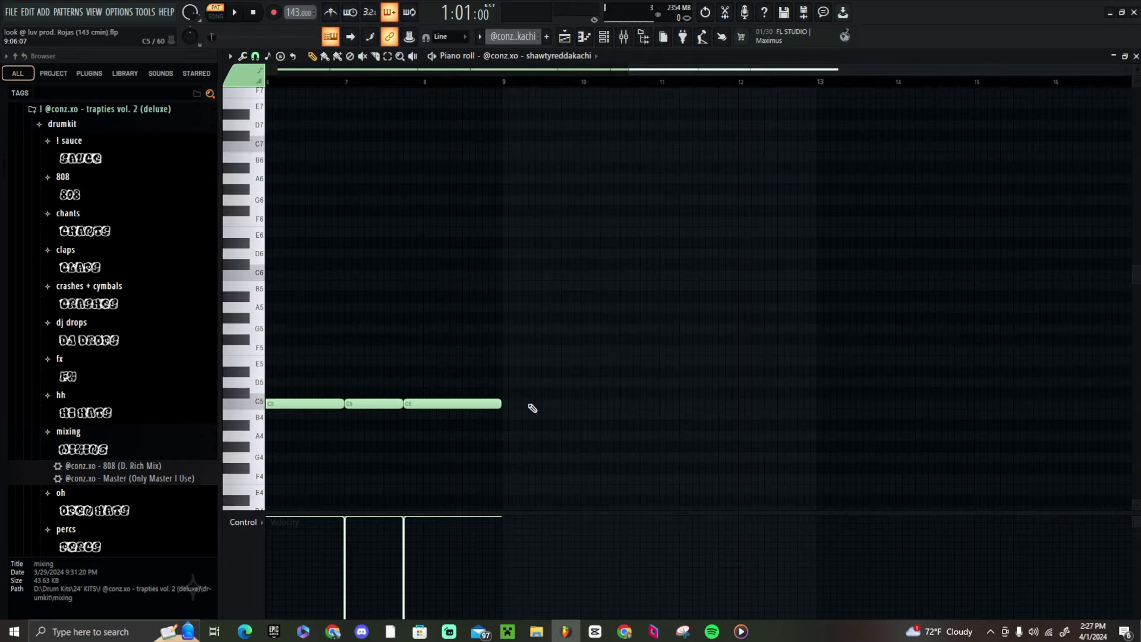
pyautogui.press('space')
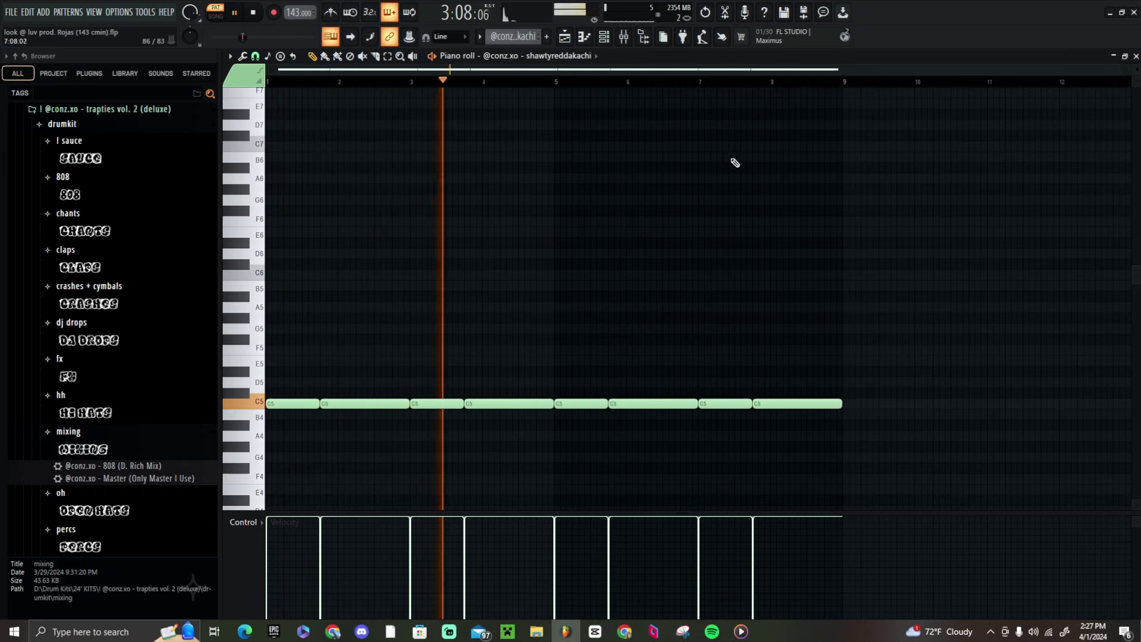
pyautogui.press('space')
# - Show the pattern's pv001 - zay thump channel in the piano roll, play it, and return to the playlist
pyautogui.click(591, 56)
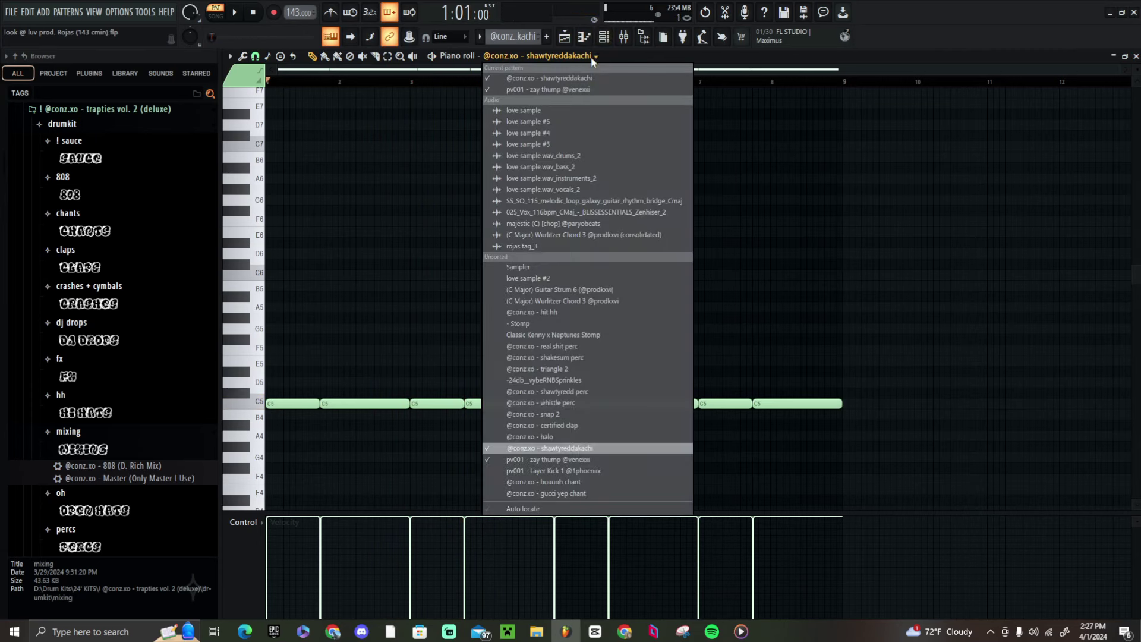
pyautogui.click(581, 459)
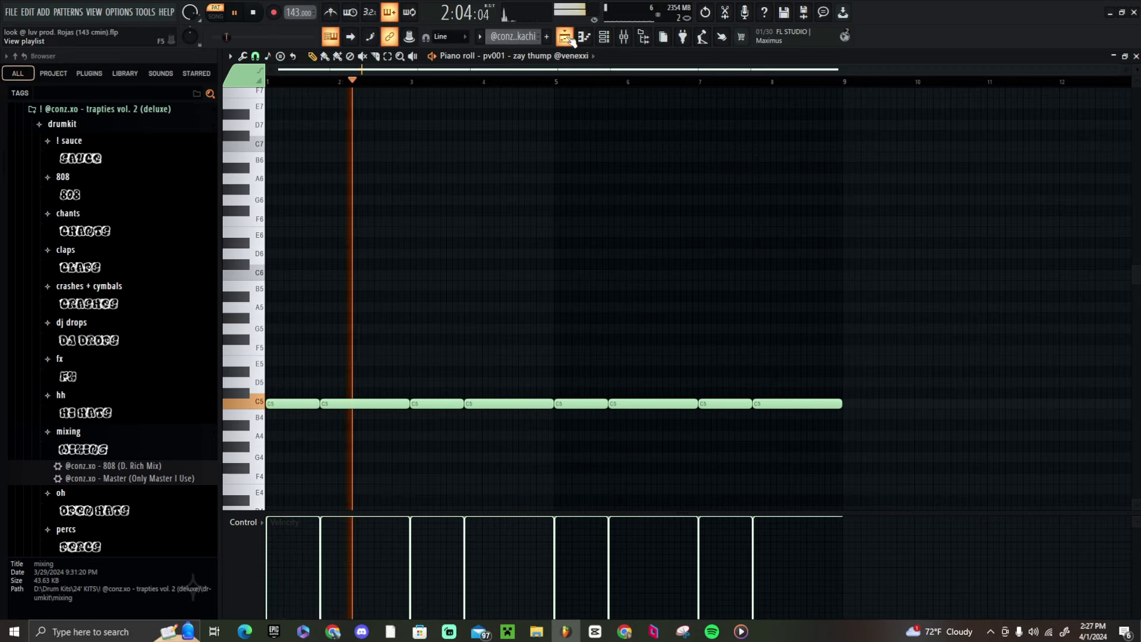
pyautogui.press('space')
pyautogui.click(566, 36)
# - Open the CBMIX_808_09 api pattern's Layer Kick 1 notes, play them from bar 1 in pattern mode, and return to the playlist
pyautogui.scroll(-4, 552, 399)
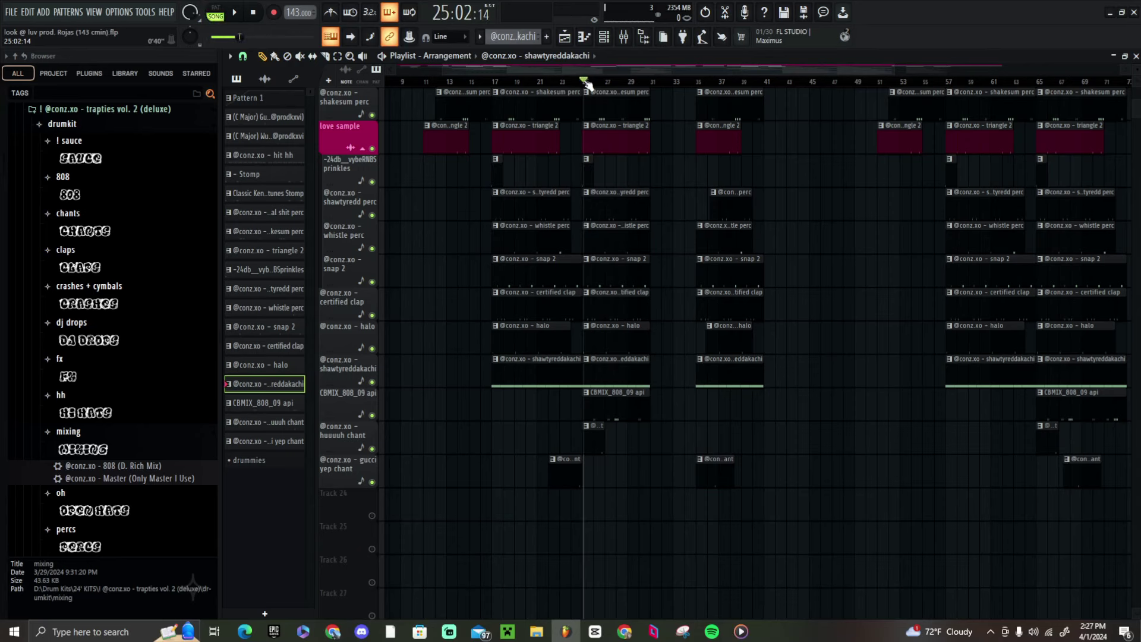
pyautogui.doubleClick(620, 397)
pyautogui.rightClick(418, 82)
pyautogui.scroll(3, 418, 82)
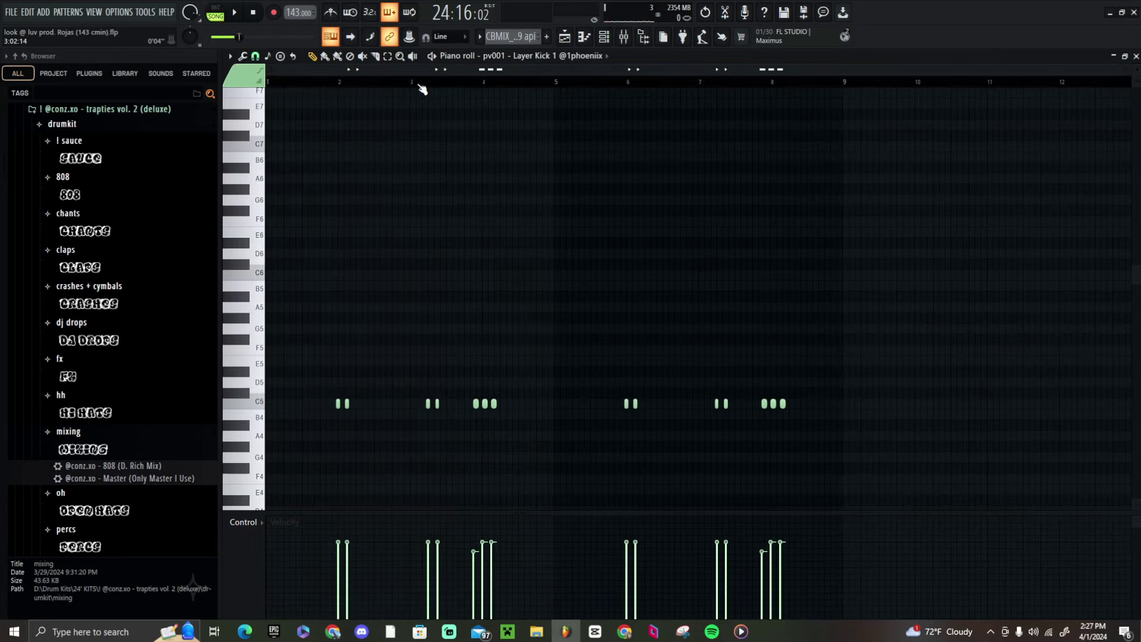
pyautogui.press('space')
pyautogui.press('space')
pyautogui.click(216, 8)
pyautogui.press('space')
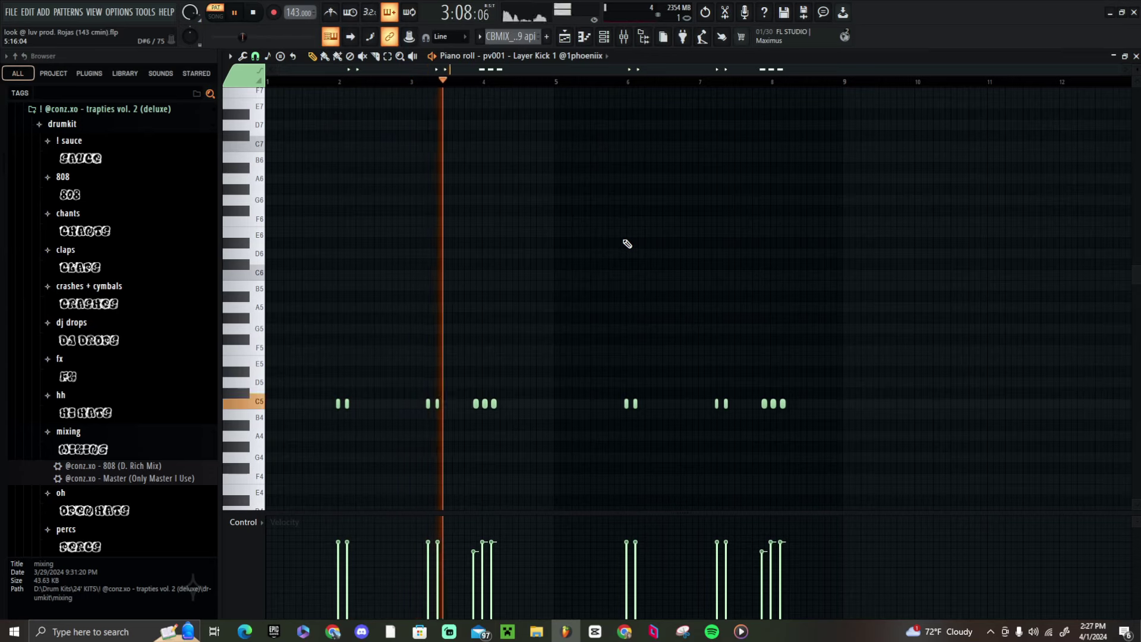
pyautogui.press('space')
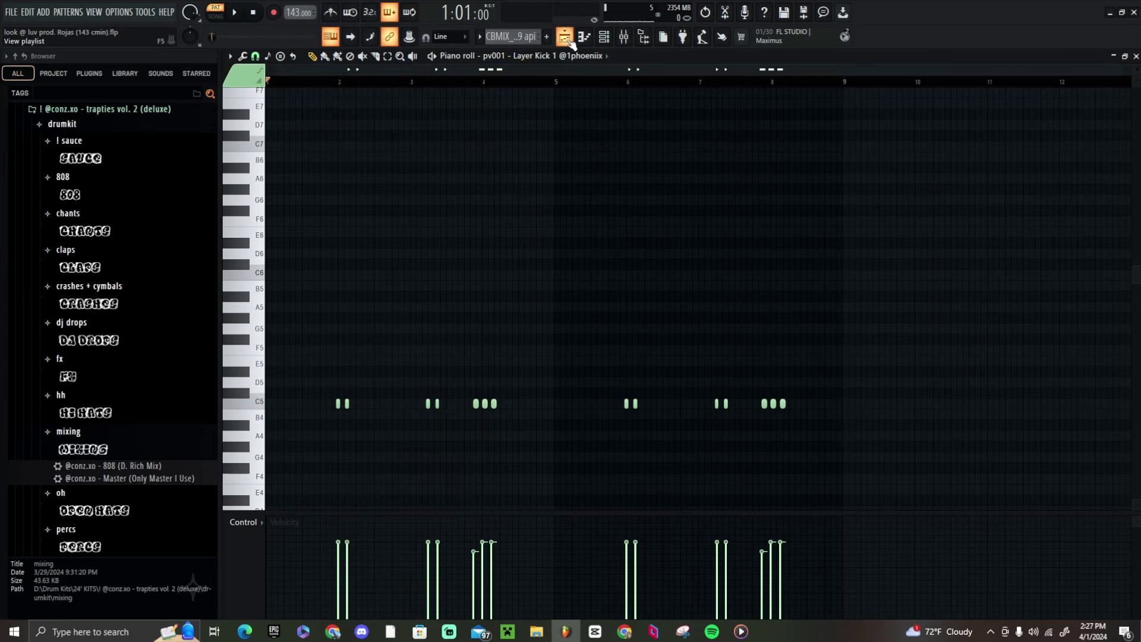
pyautogui.click(565, 37)
# - Review the layout of the sample and drum tracks across the full arrangement, and collapse the mixing folder in the drum kit browser
pyautogui.scroll(7, 665, 359)
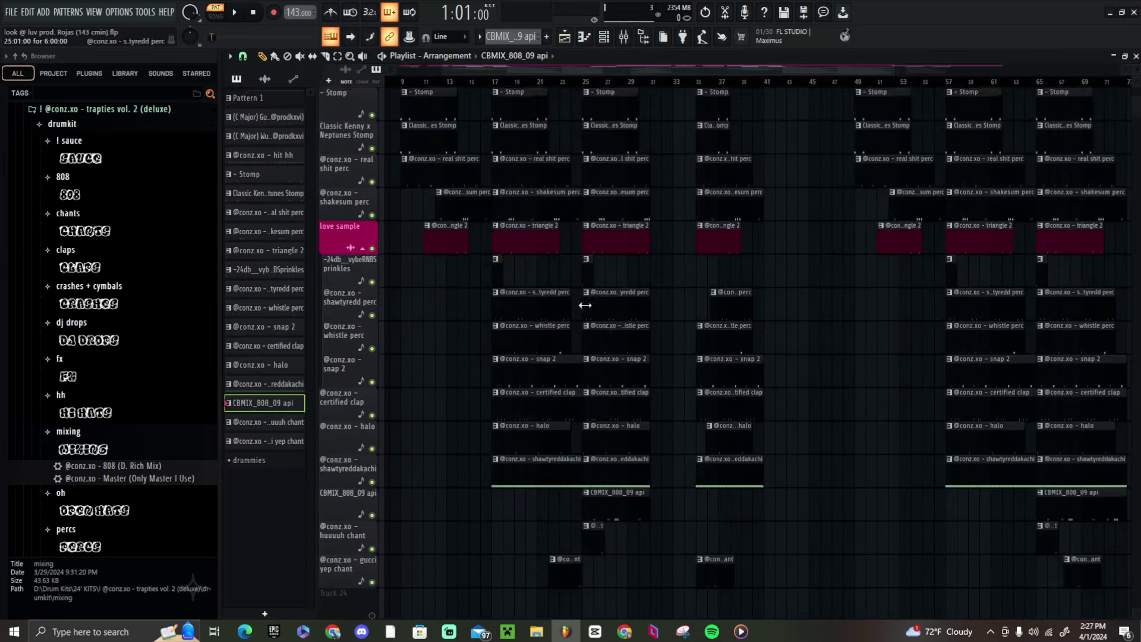
pyautogui.scroll(-2, 574, 87)
pyautogui.scroll(-6, 522, 330)
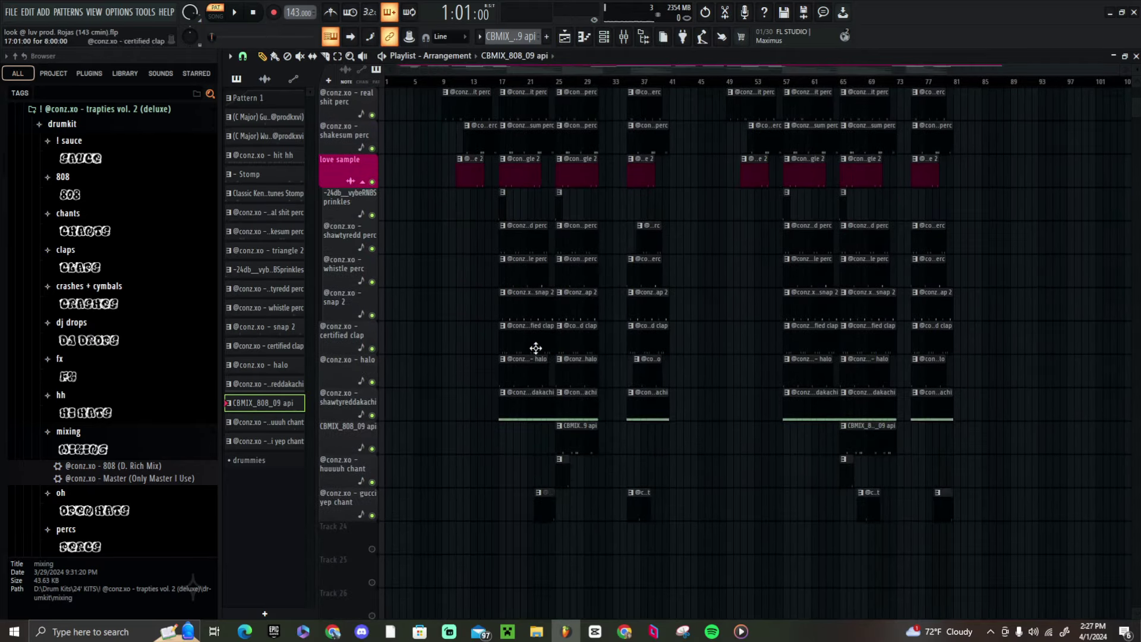
pyautogui.scroll(3, 527, 332)
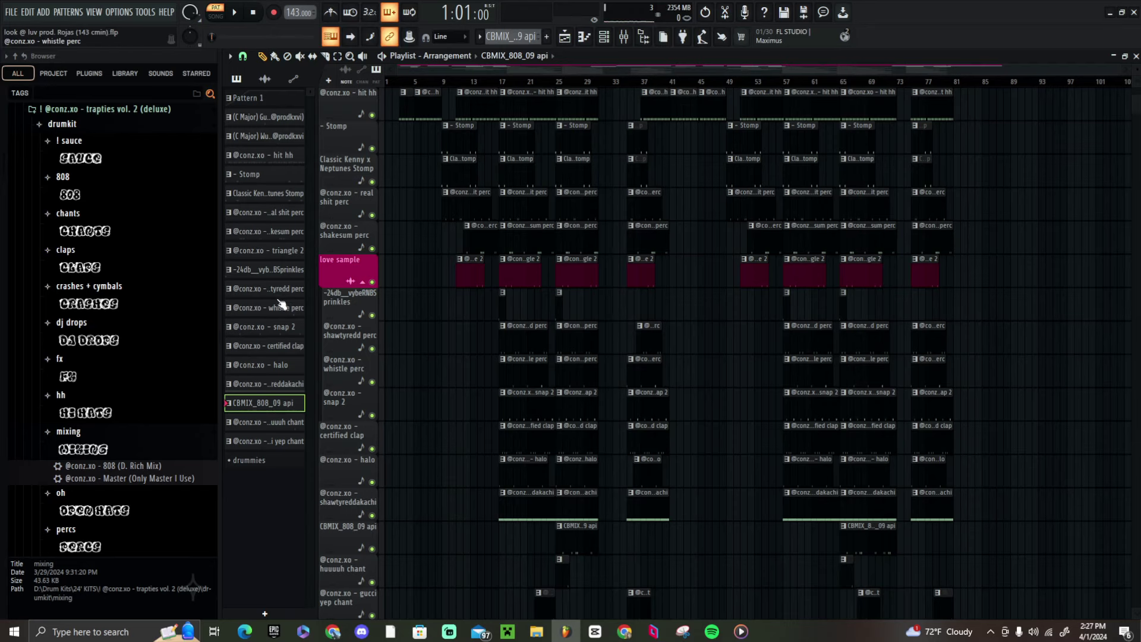
pyautogui.scroll(7, 633, 217)
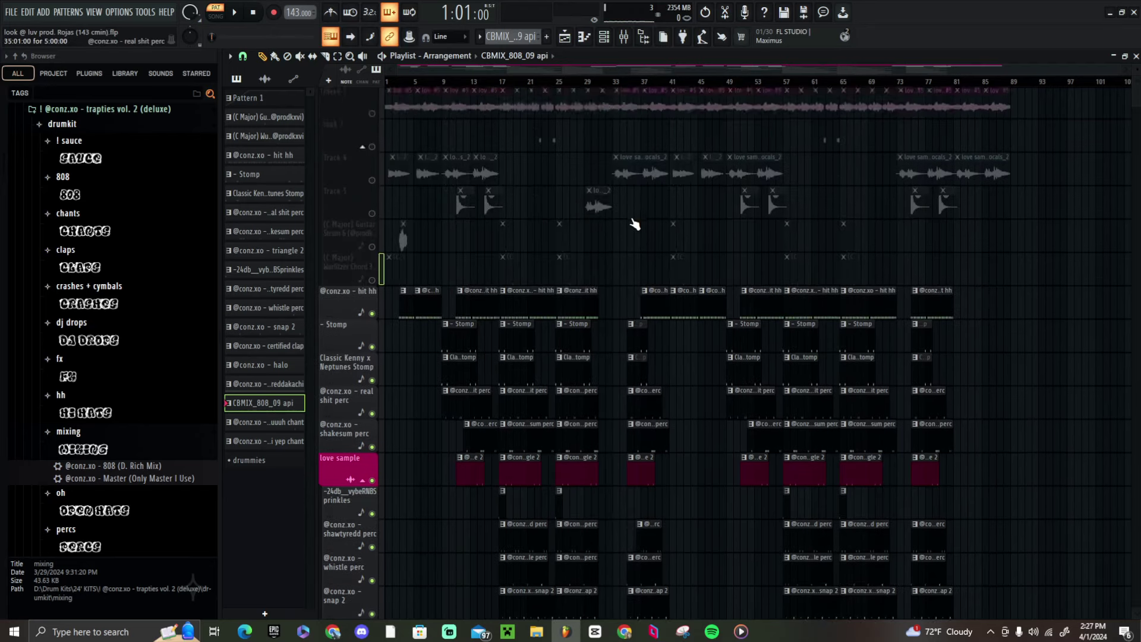
pyautogui.scroll(-10, 628, 214)
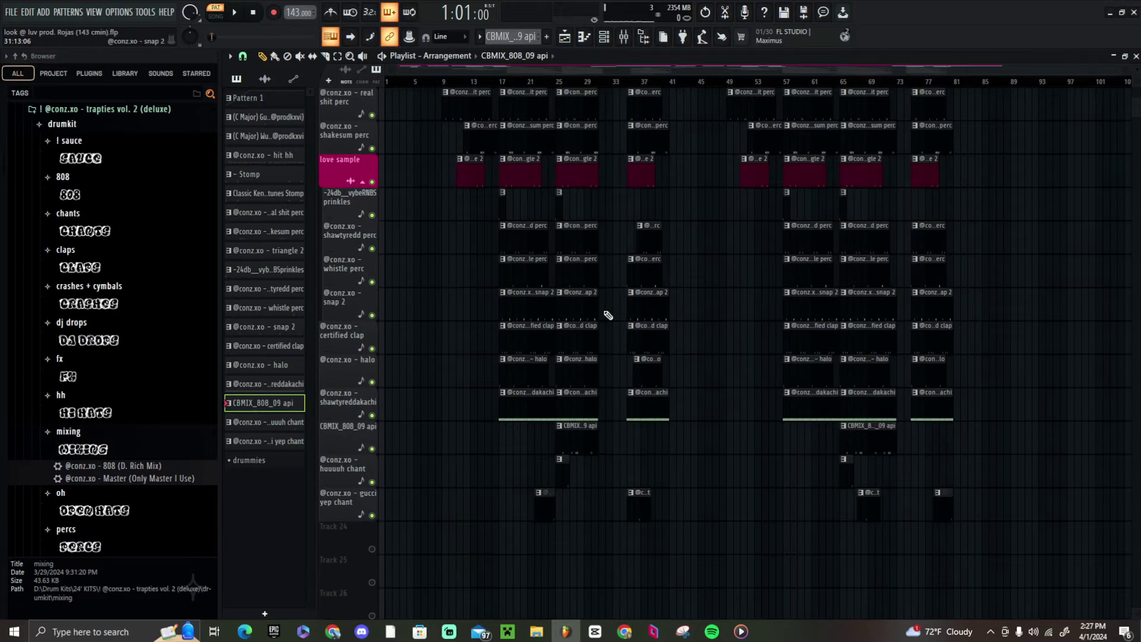
pyautogui.click(63, 432)
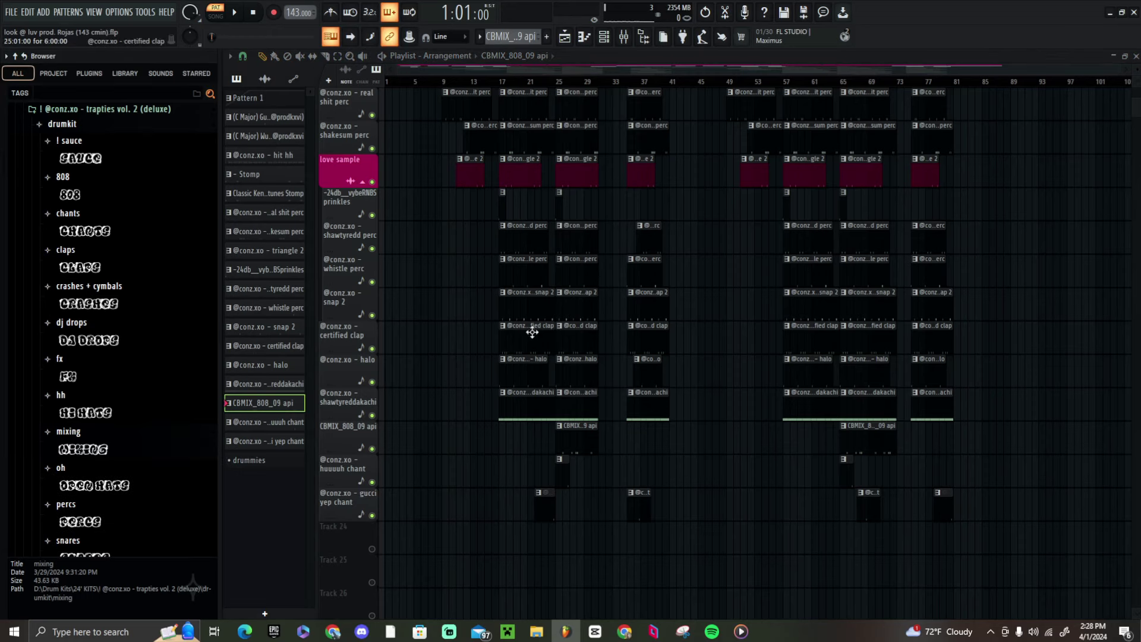
# - Look over the melodic and drum tracks, then open the Track 1 Wurlitzer Chord 3 audio clip's settings and close them
pyautogui.scroll(3, 654, 143)
pyautogui.scroll(7, 762, 141)
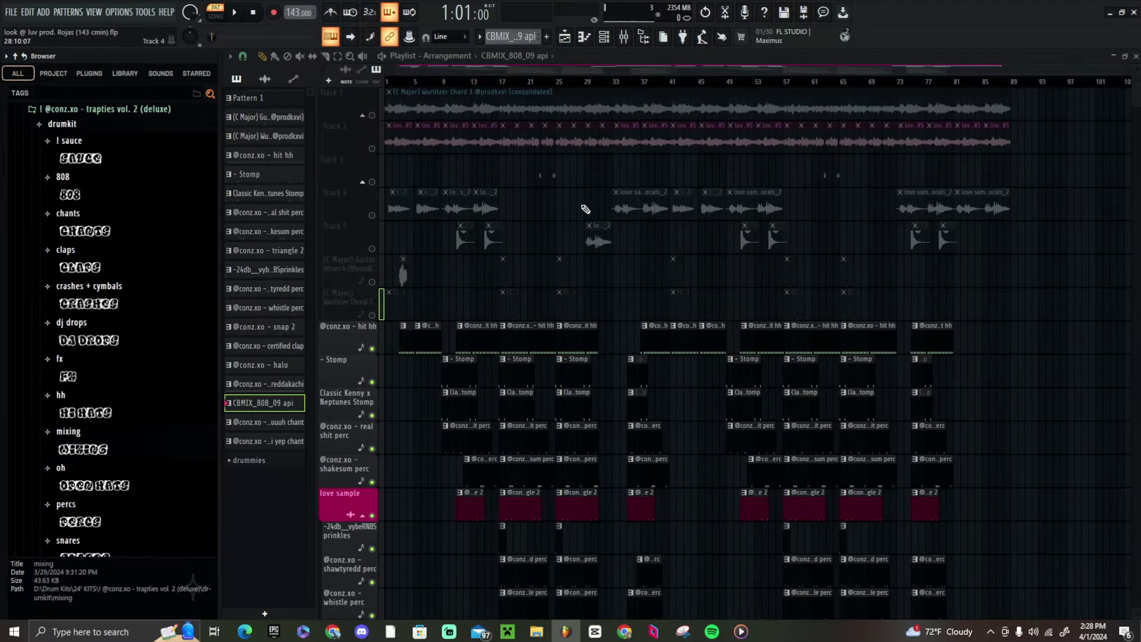
pyautogui.scroll(-4, 586, 210)
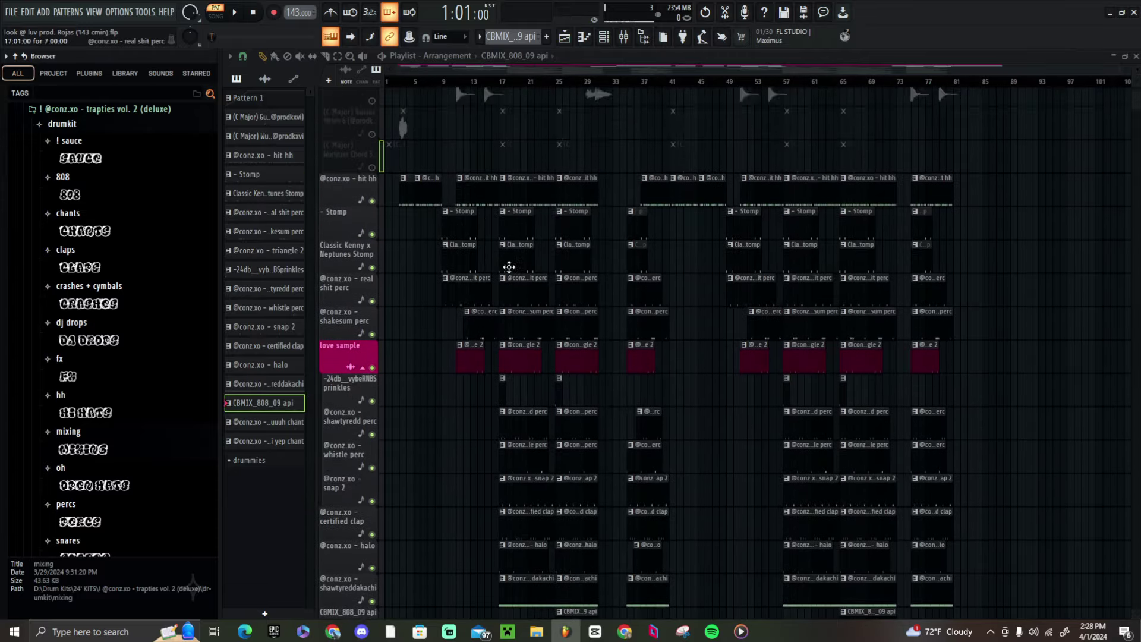
pyautogui.scroll(4, 508, 266)
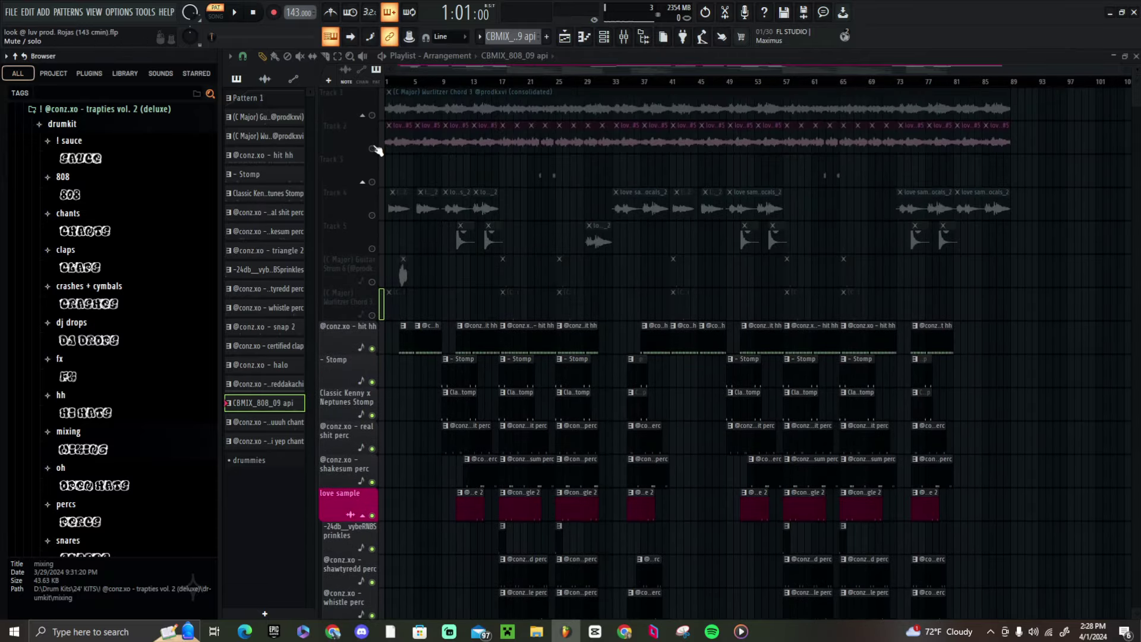
pyautogui.doubleClick(586, 102)
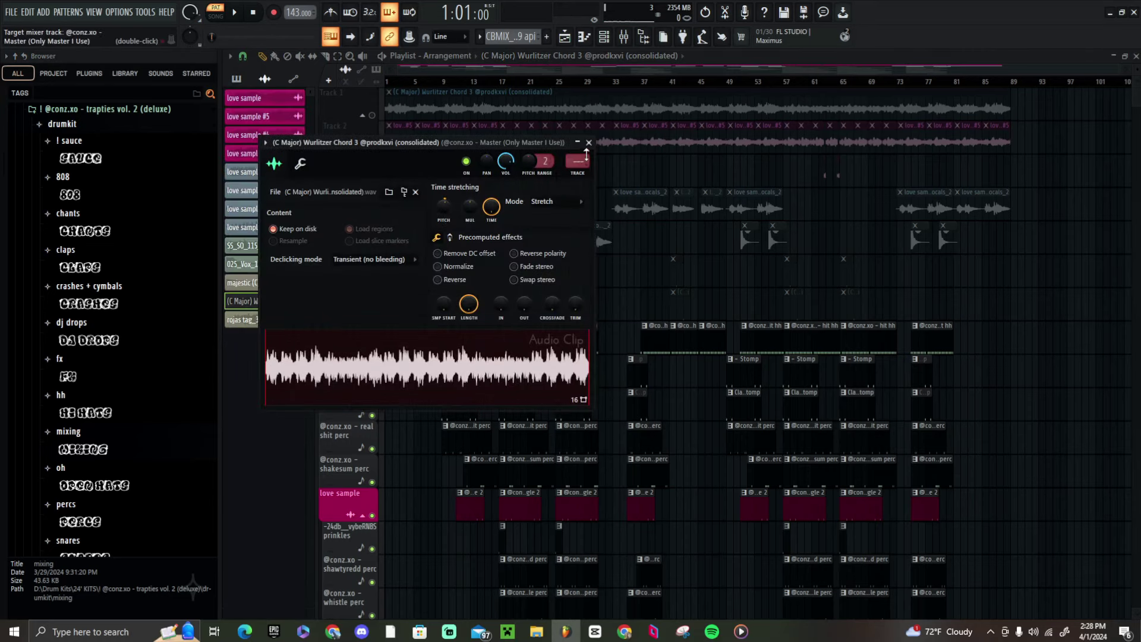
pyautogui.click(588, 143)
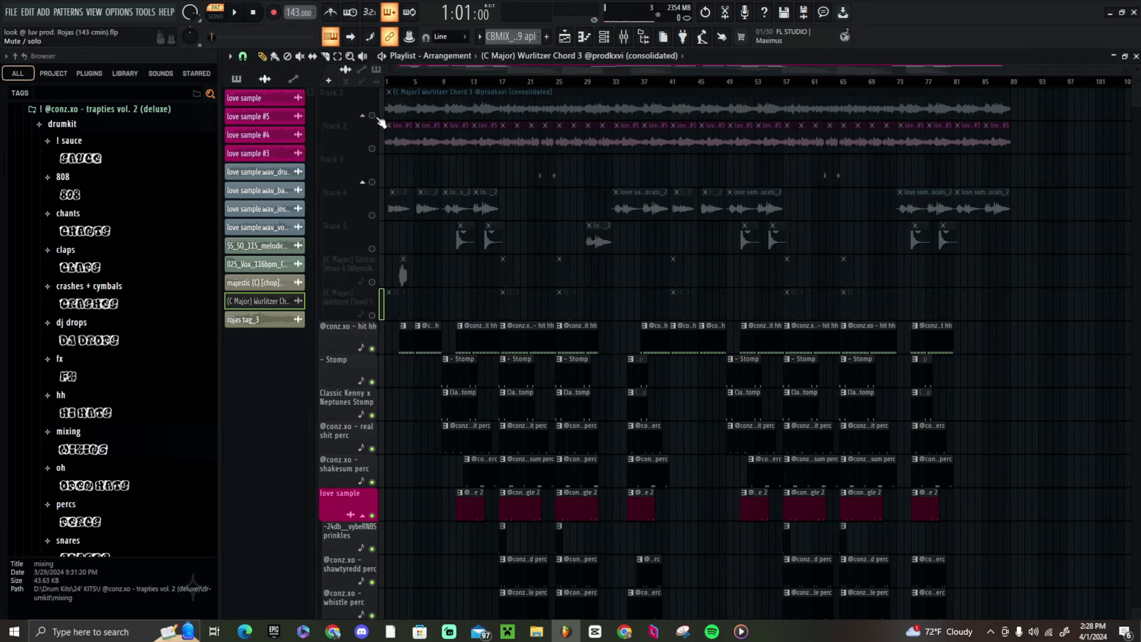
# - Unmute Track 1, Track 3 and the Guitar Strum 6 and Wurlitzer Chord 3 pattern tracks, keep Track 5 muted, and play the song from bar 1
pyautogui.moveTo(372, 115); pyautogui.dragTo(373, 224)
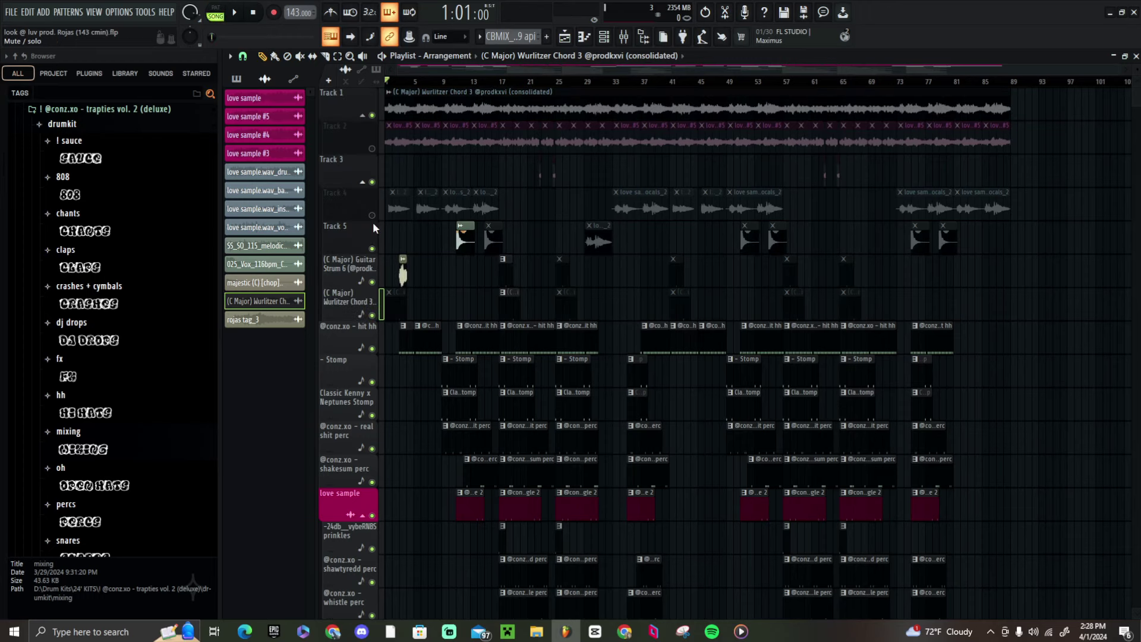
pyautogui.click(373, 249)
pyautogui.press('space')
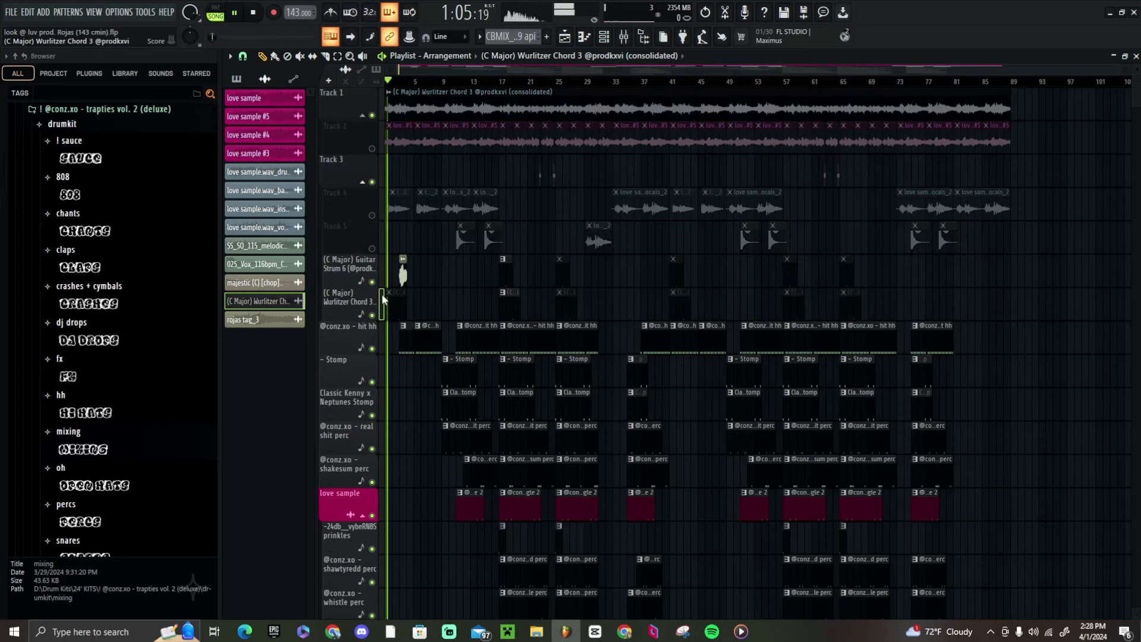
# - Mute the Wurlitzer Chord 3 pattern track and move the Guitar Strum 6 track's bar 17 clip up to muted Track 5
pyautogui.click(373, 315)
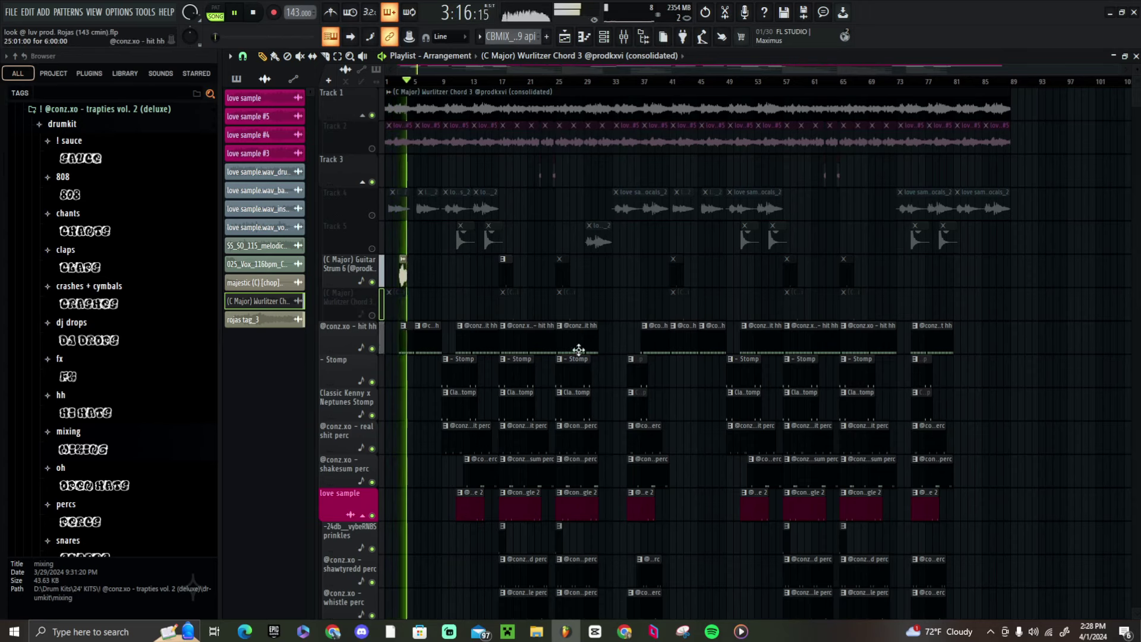
pyautogui.moveTo(519, 273); pyautogui.dragTo(510, 269)
pyautogui.hotkey('shift', 'Up')
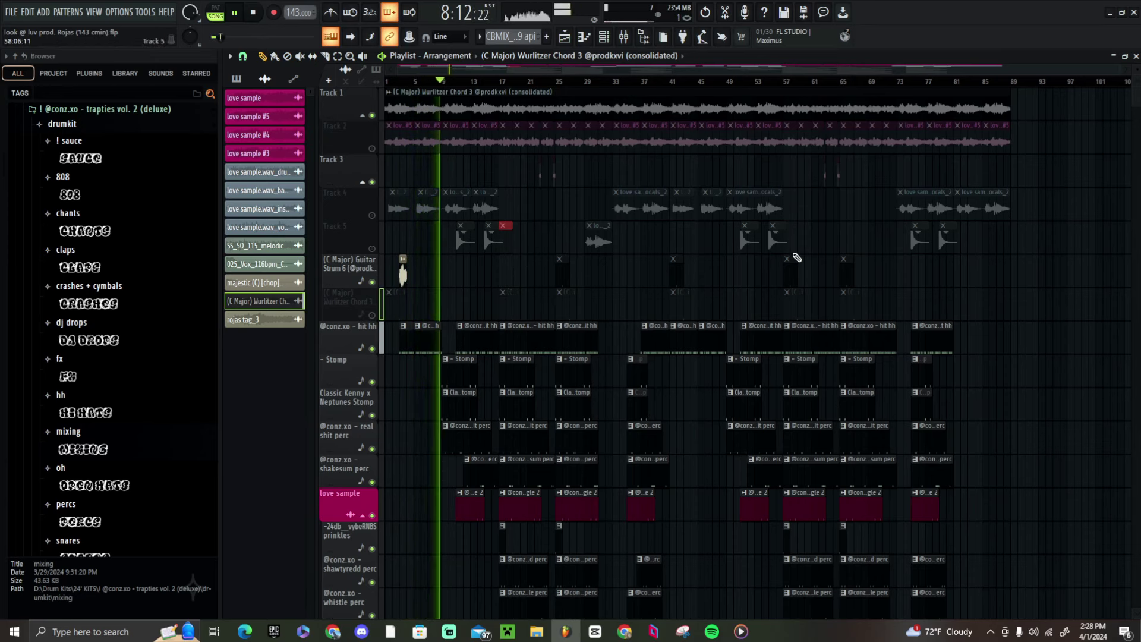
# - Follow the playing arrangement through the melodic, hi-hat, percussion, clap, 808 and chant tracks
pyautogui.scroll(-6, 795, 249)
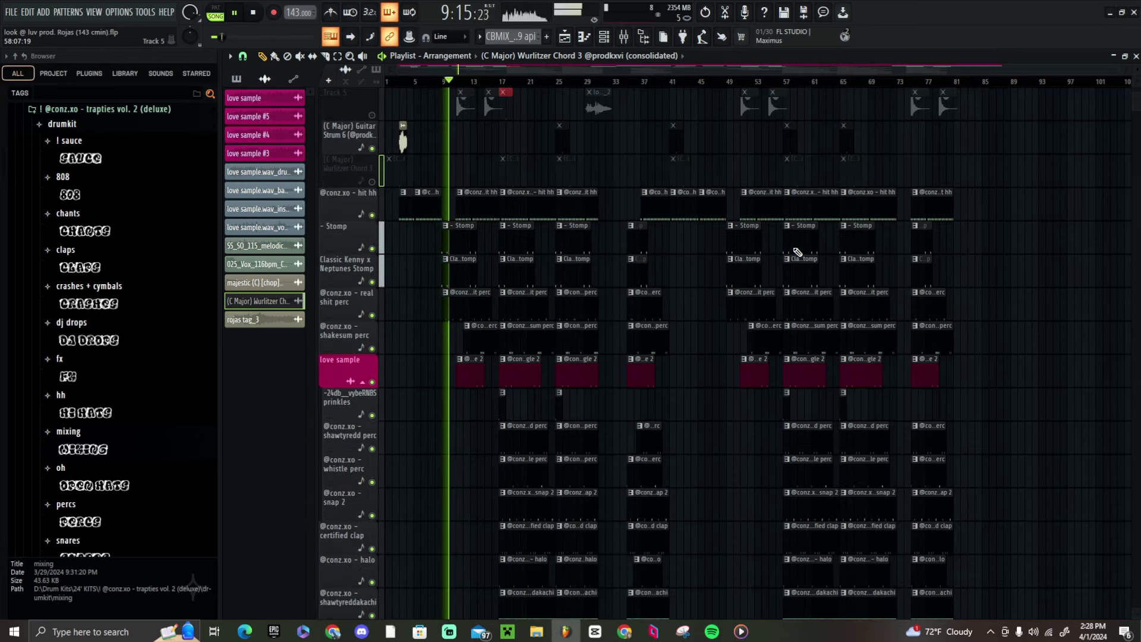
pyautogui.scroll(1, 792, 247)
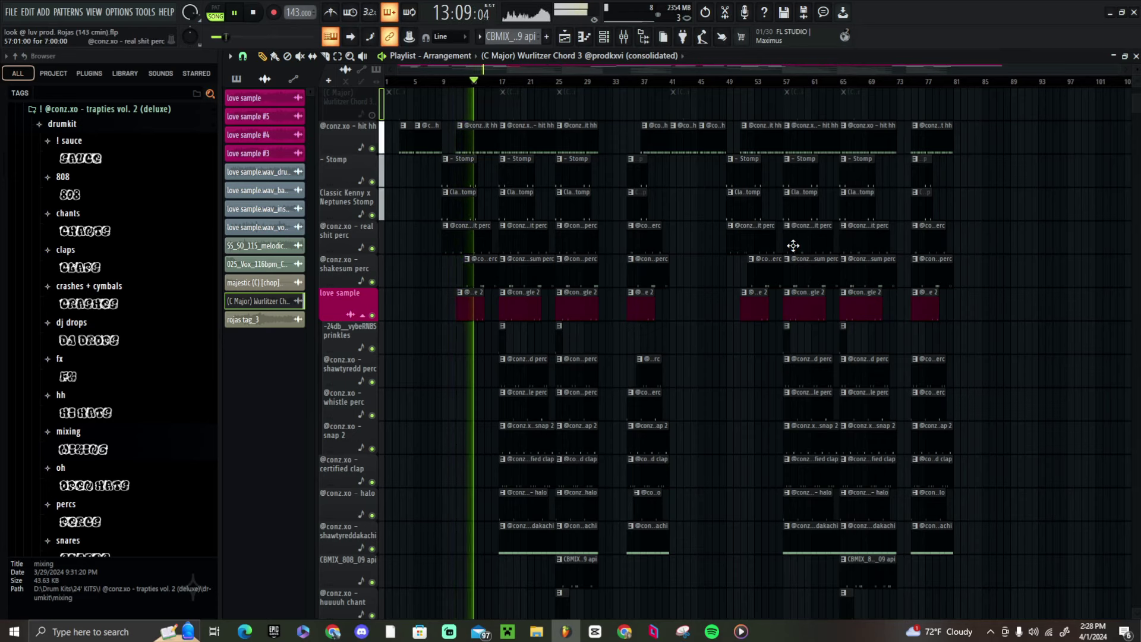
pyautogui.scroll(2, 793, 244)
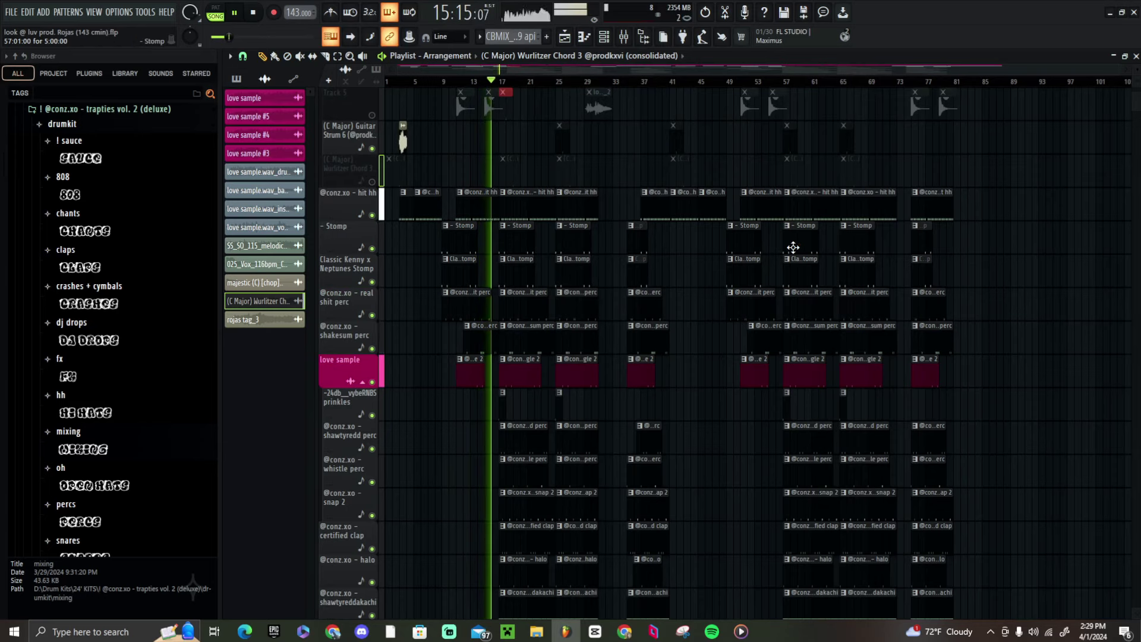
pyautogui.scroll(-5, 793, 247)
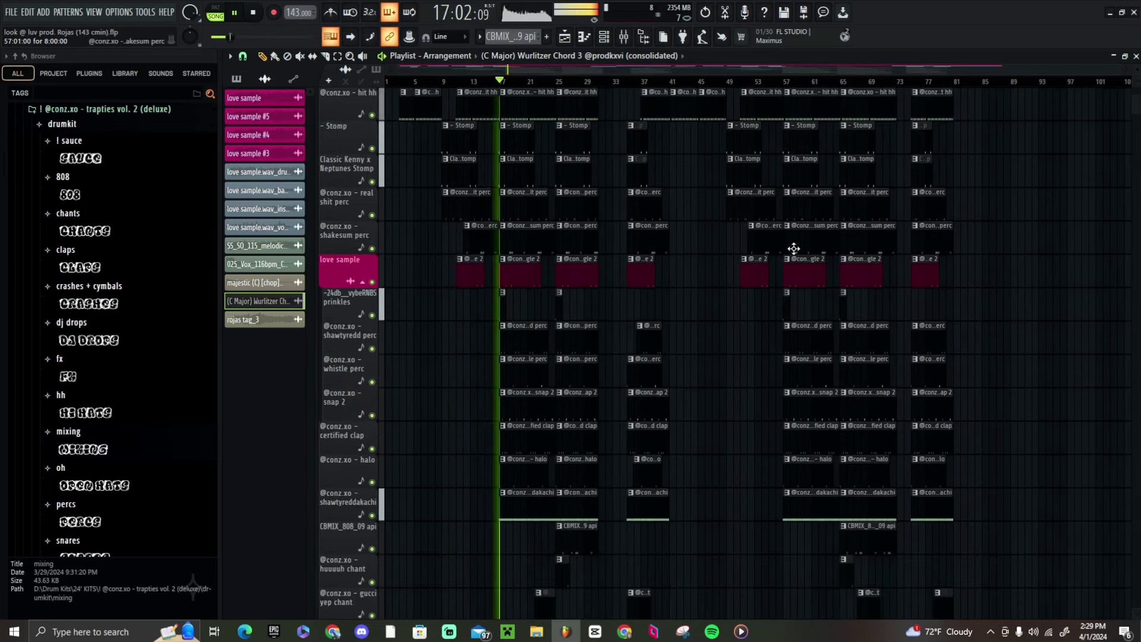
pyautogui.scroll(-2, 797, 252)
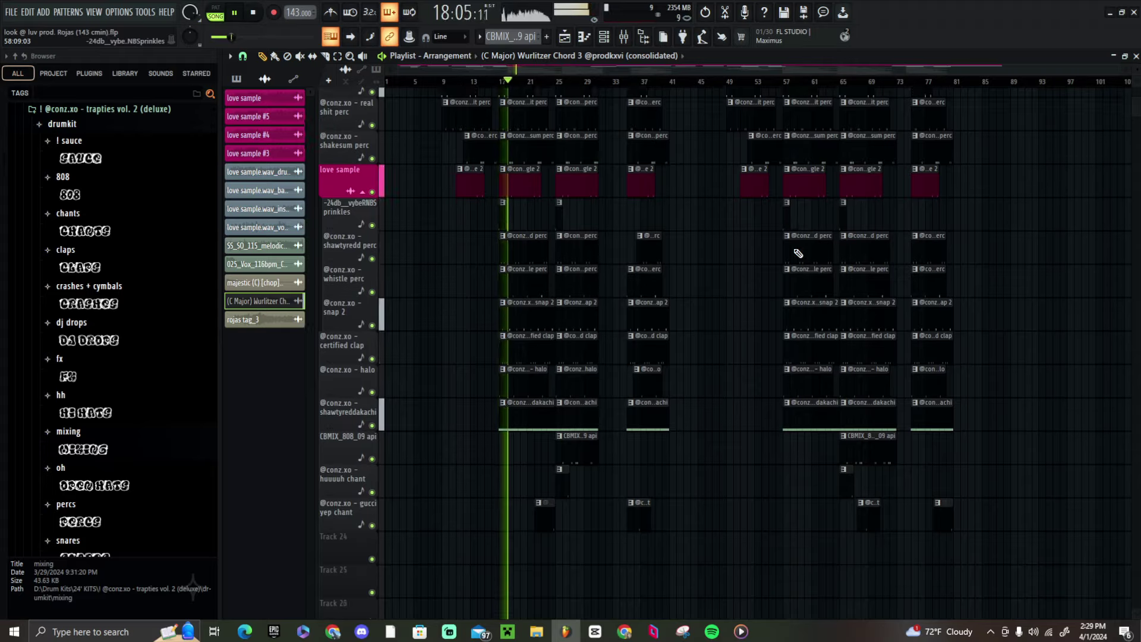
pyautogui.scroll(3, 797, 254)
pyautogui.scroll(8, 795, 252)
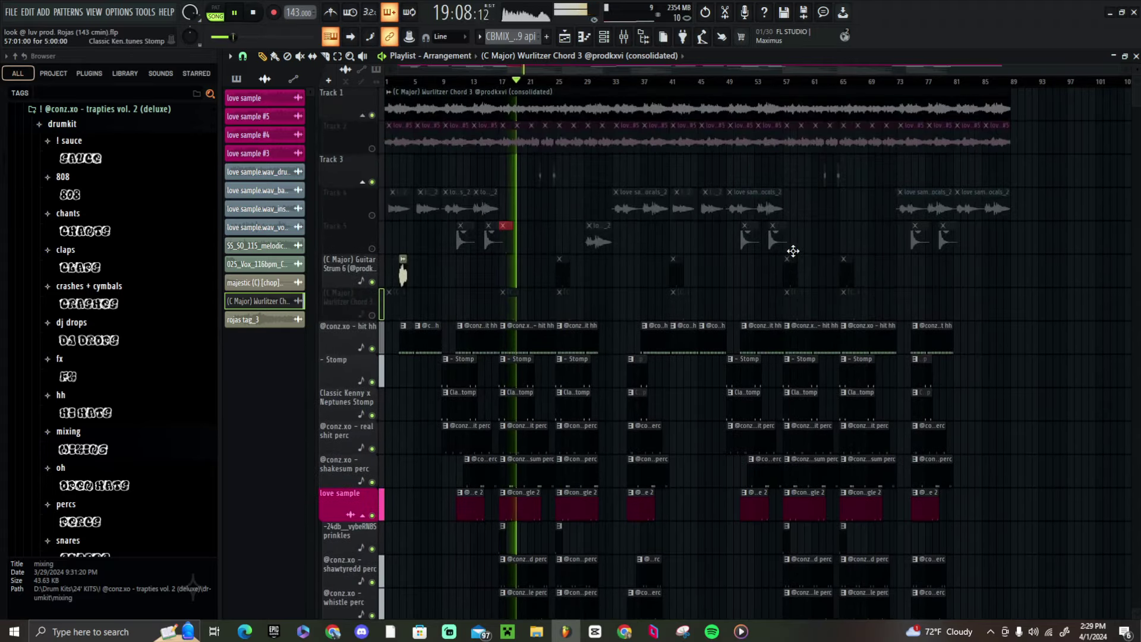
pyautogui.scroll(-10, 793, 250)
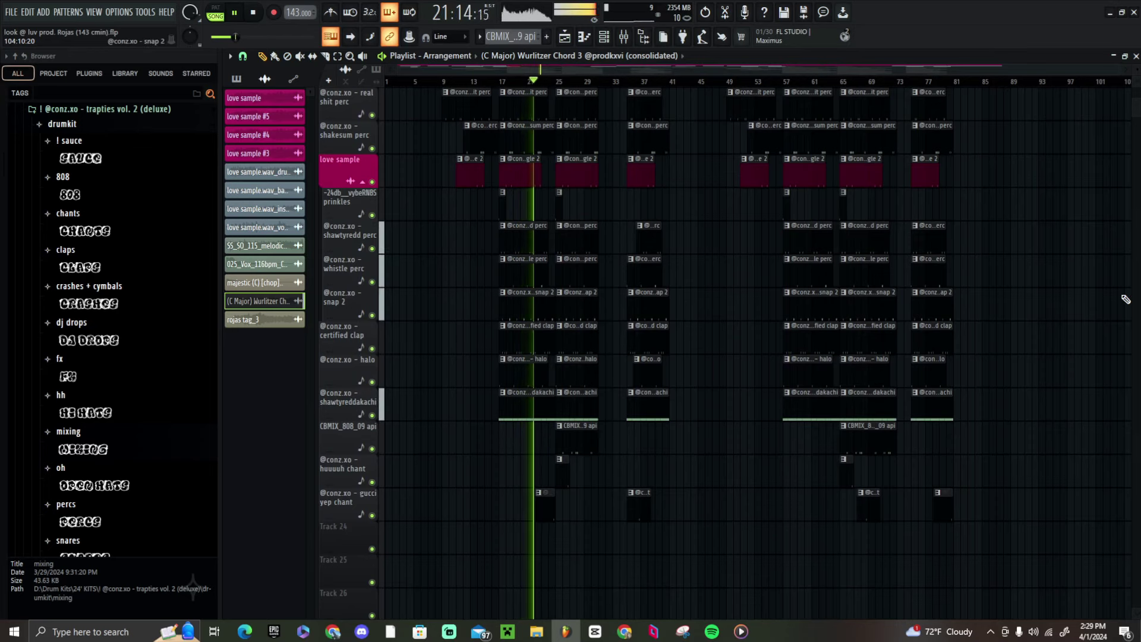
pyautogui.scroll(4, 1125, 299)
pyautogui.scroll(6, 1125, 298)
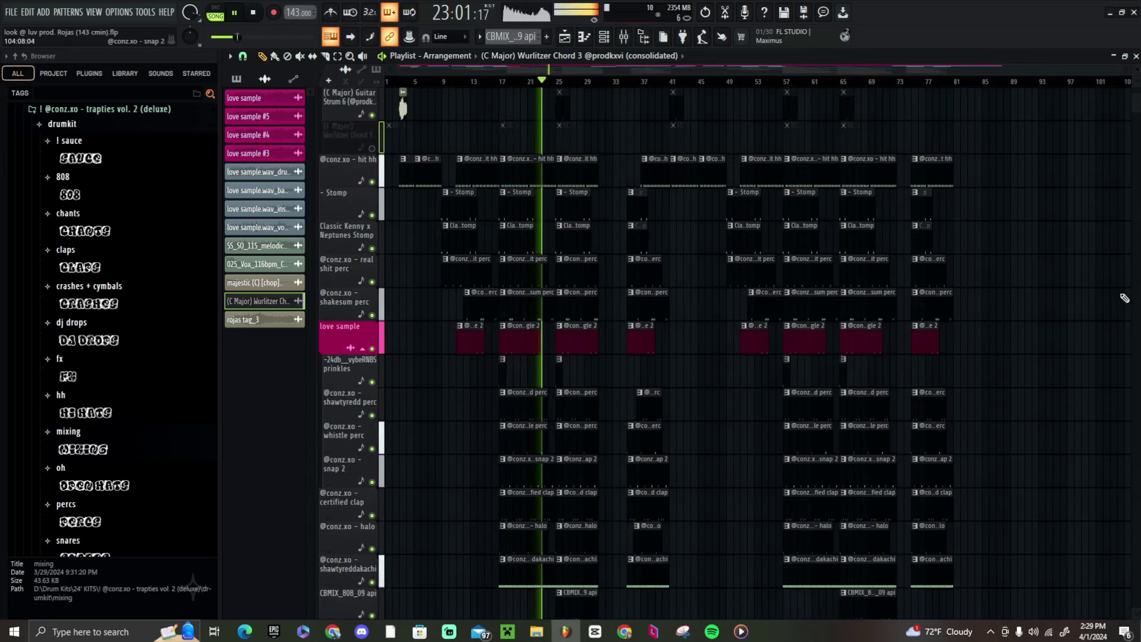